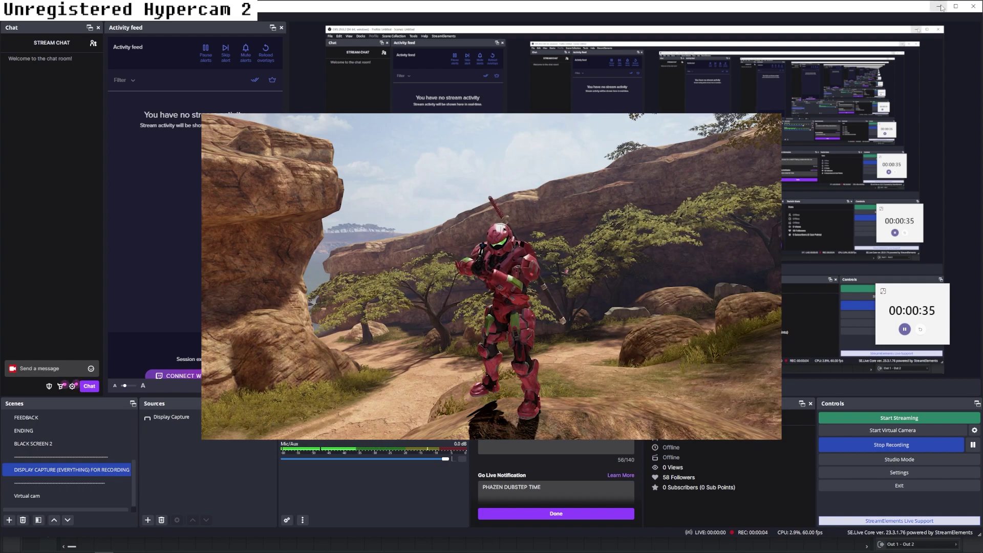
Switch to FL Studio and replace the Sampler channel with the Serum synthesizer
click(939, 7)
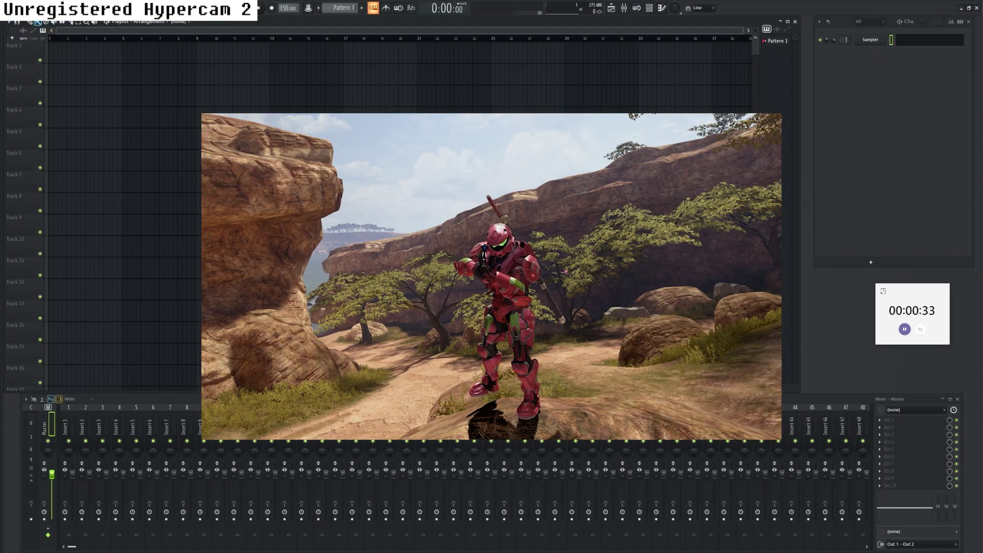
mouse_move(5, 315)
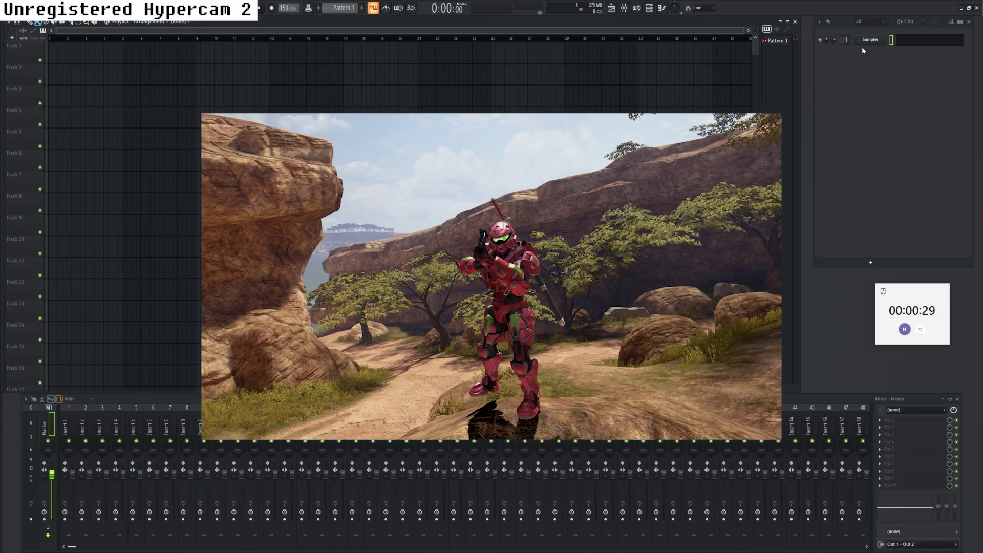
right_click(865, 40)
mouse_move(882, 110)
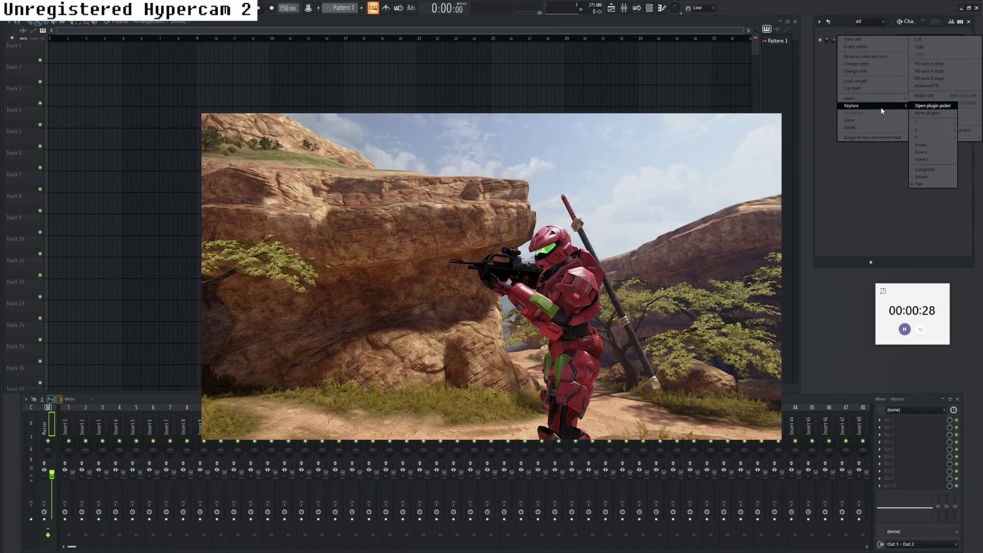
click(935, 153)
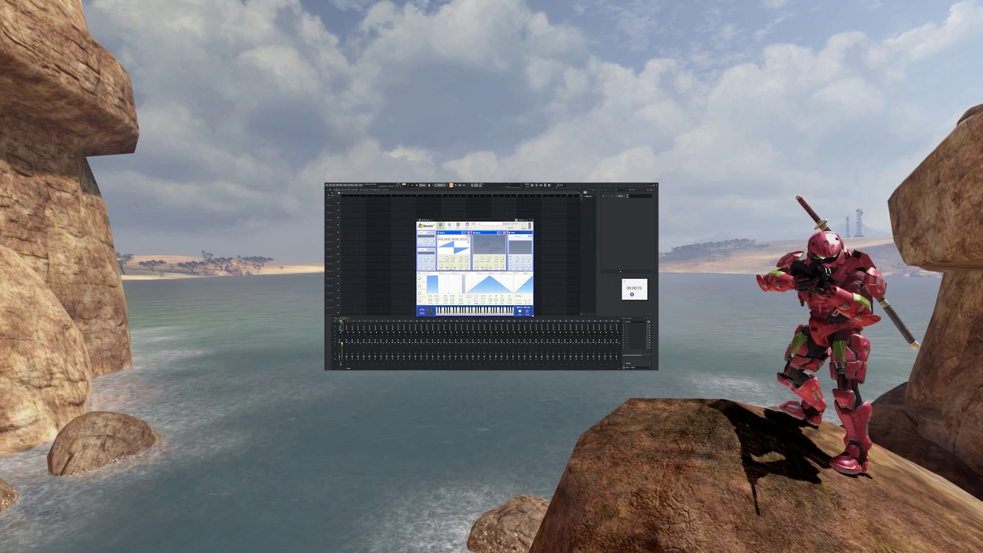
Enter one long F2 note for Serum in the piano roll and place Pattern 1 at the start of Track 1
right_click(621, 196)
click(625, 198)
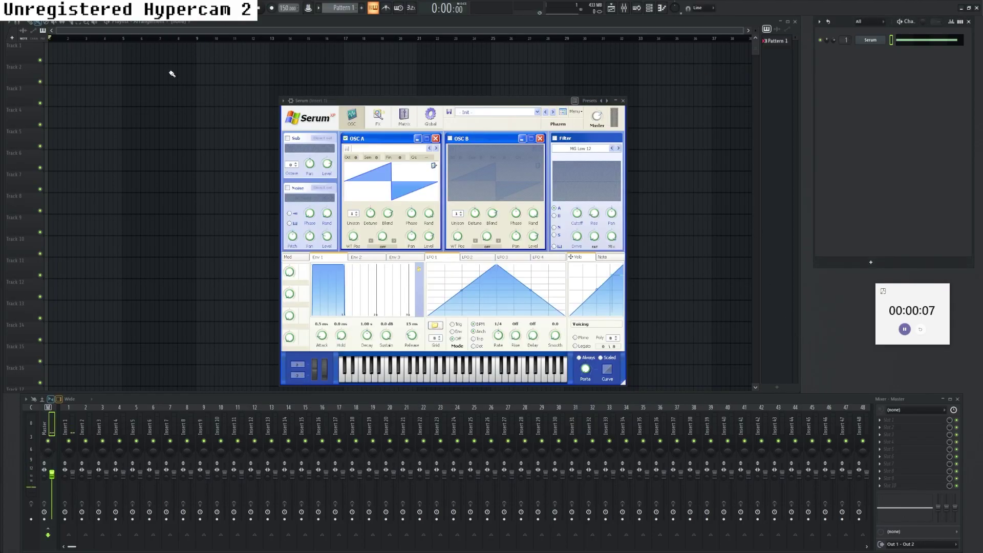
drag(183, 73, 133, 67)
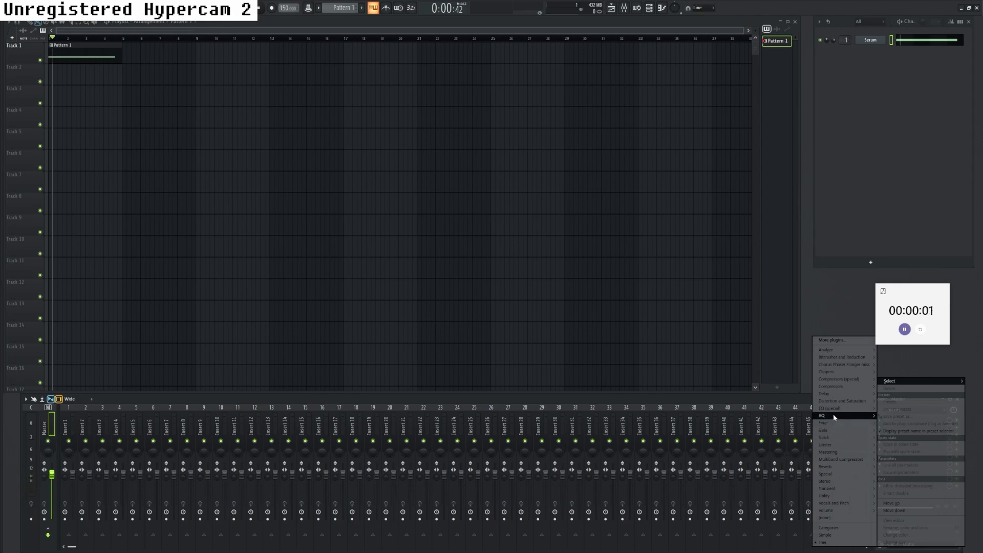
Add Fruity parametric EQ 2 to the Master track, strongly boost the low end with its first band, and audition the pattern
click(788, 423)
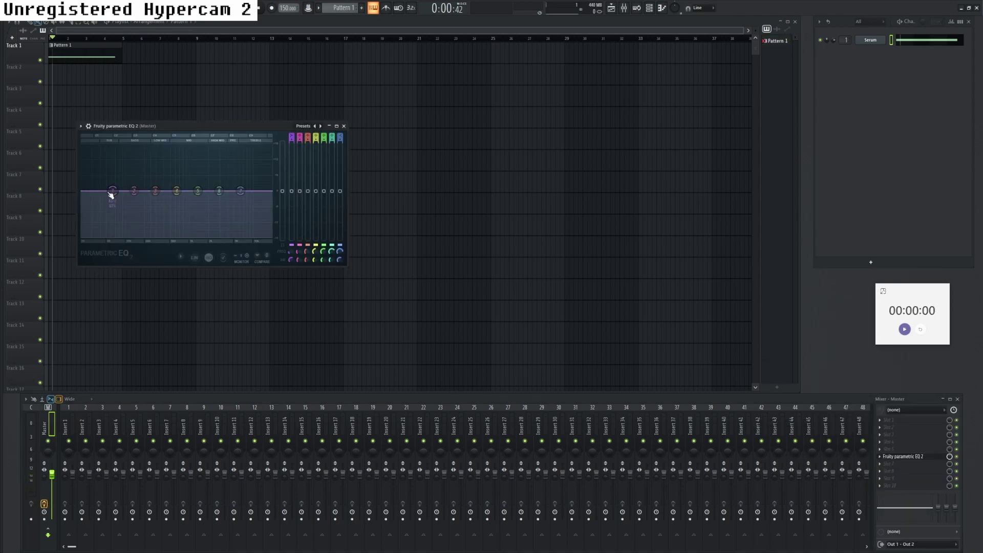
drag(111, 194, 126, 147)
key(space)
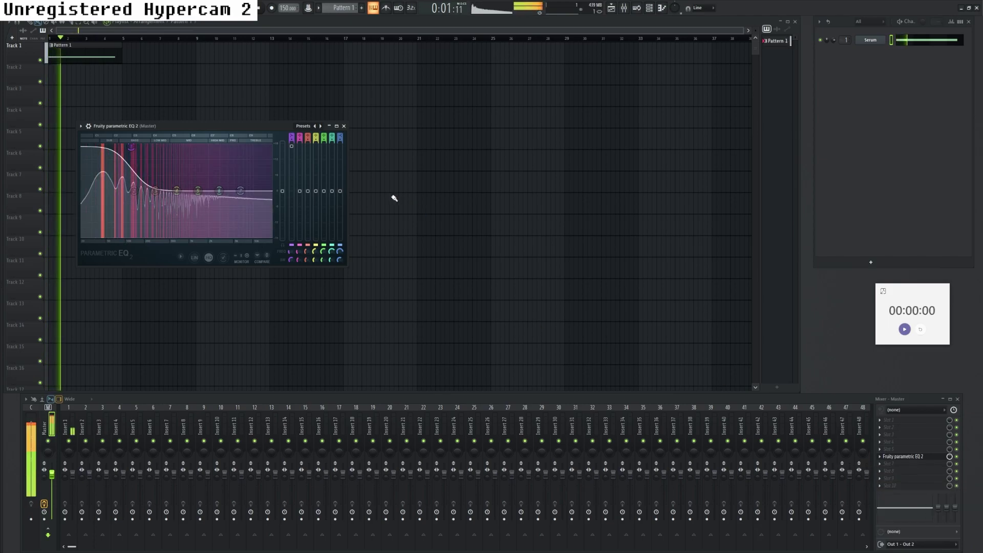
click(344, 126)
key(space)
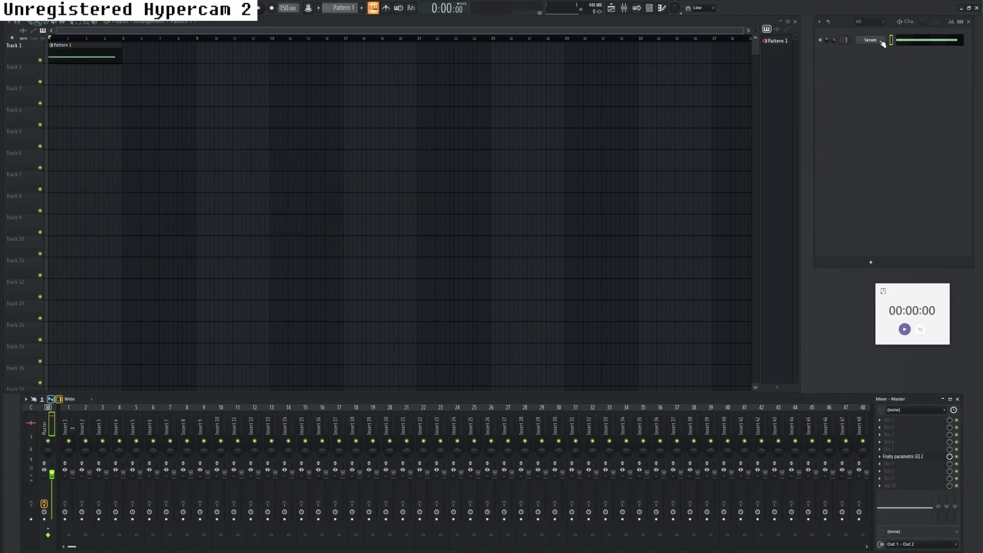
Add a second long note on D#3 in Serum's piano roll, starting halfway through bar 1, and play it back
click(905, 40)
drag(304, 280, 302, 264)
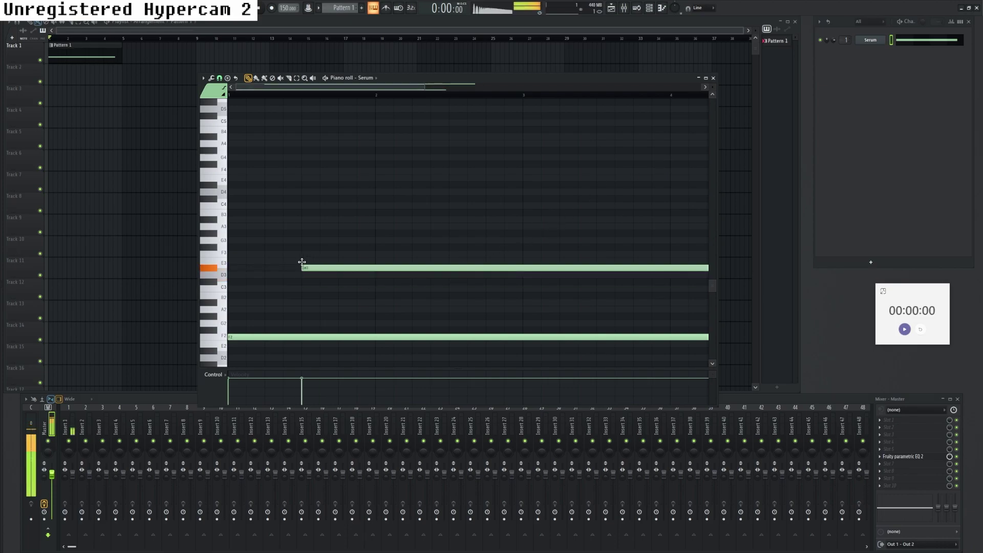
key(space)
scroll(460, 269, down, 3)
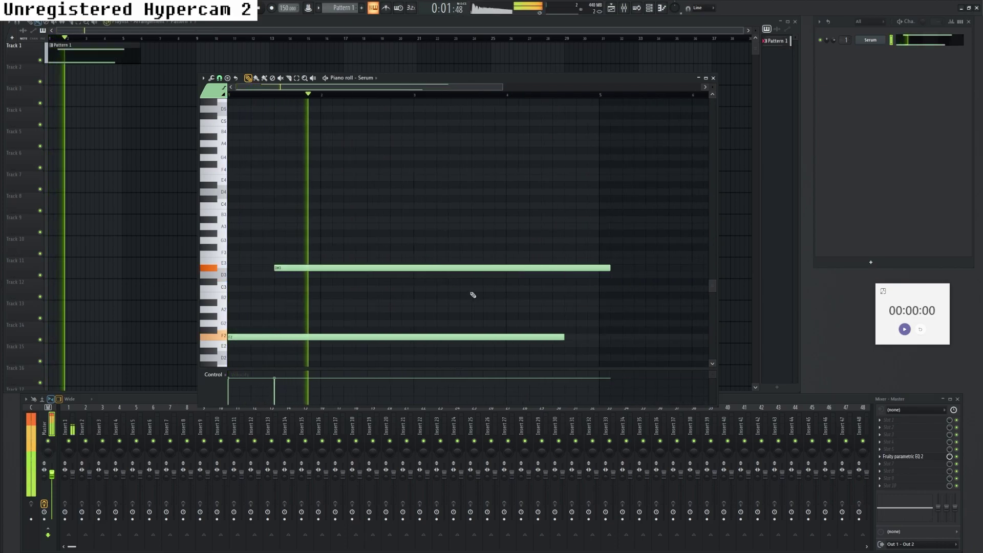
key(space)
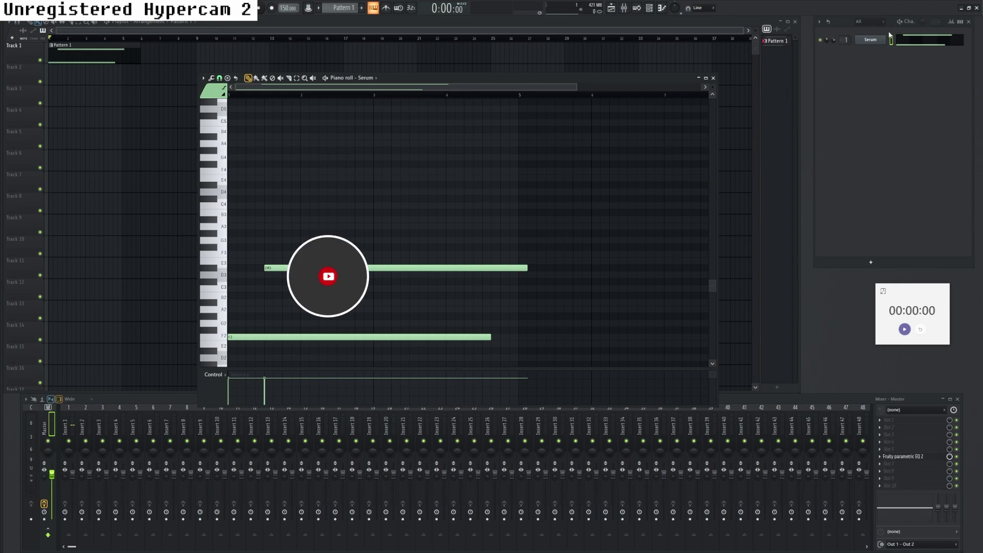
Load the Growl Table 07 wavetable into Serum's OSC A and enable mono voicing
click(872, 40)
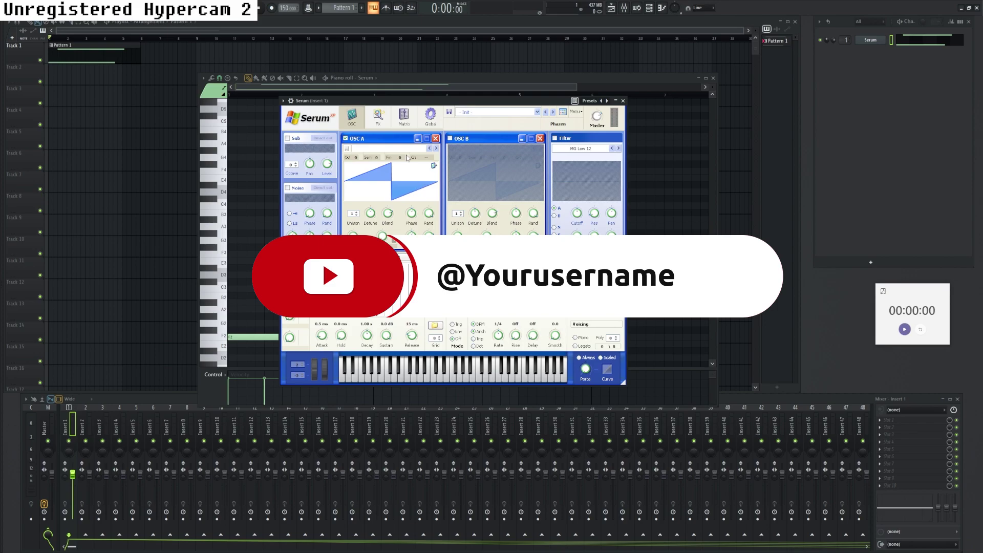
click(379, 121)
click(290, 174)
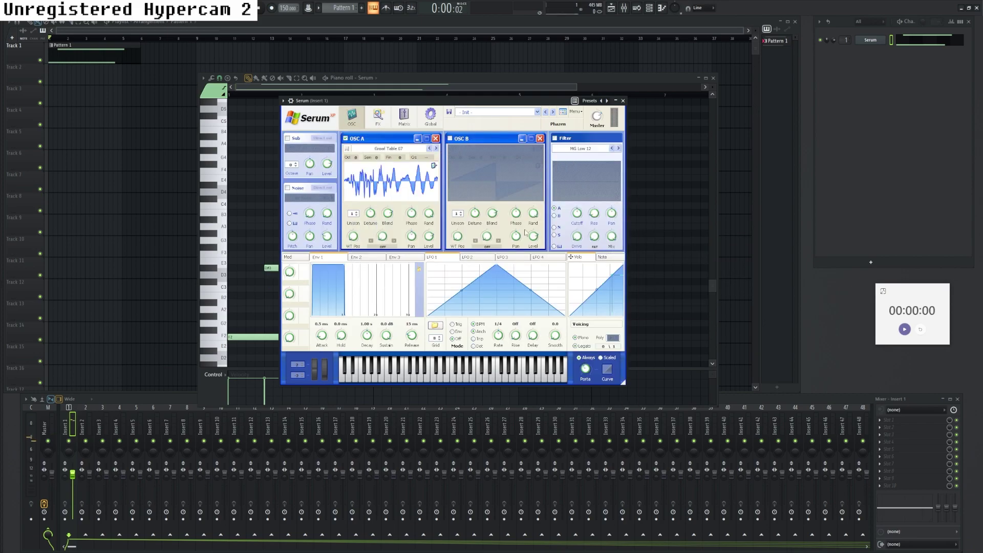
Assign Macro 1 to OSC A's wavetable position and create a rising automation clip for Macro 1 on Track 2
key(space)
drag(353, 237, 369, 193)
key(space)
click(310, 10)
click(345, 66)
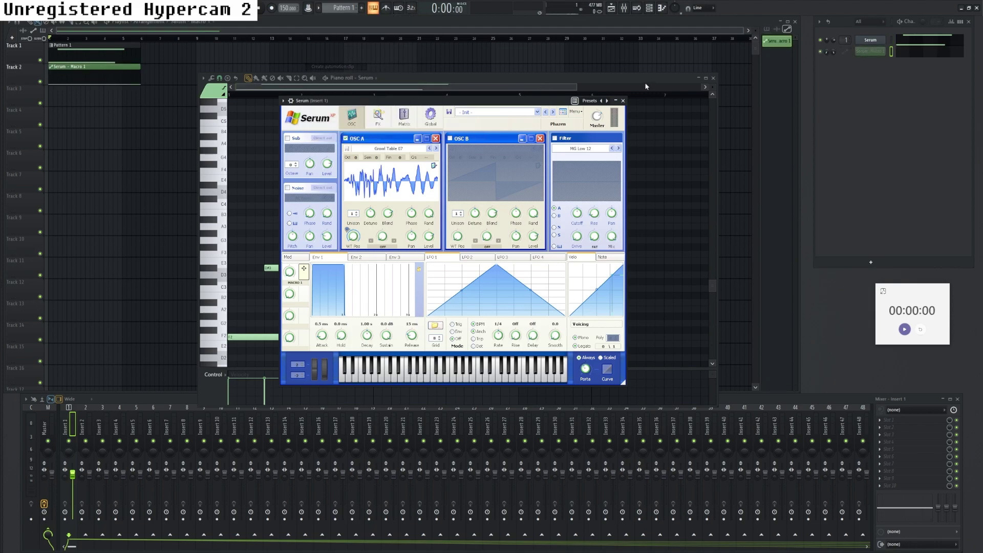
click(712, 79)
click(623, 100)
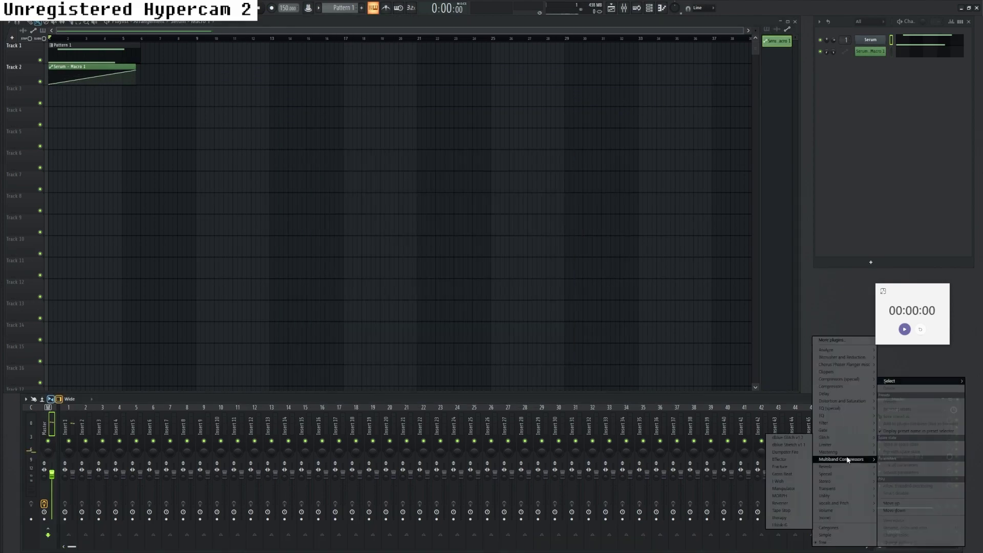
Add the OTT multiband compressor to the Master track with depth at 56 % and input gain at 5.1 dB
mouse_move(843, 459)
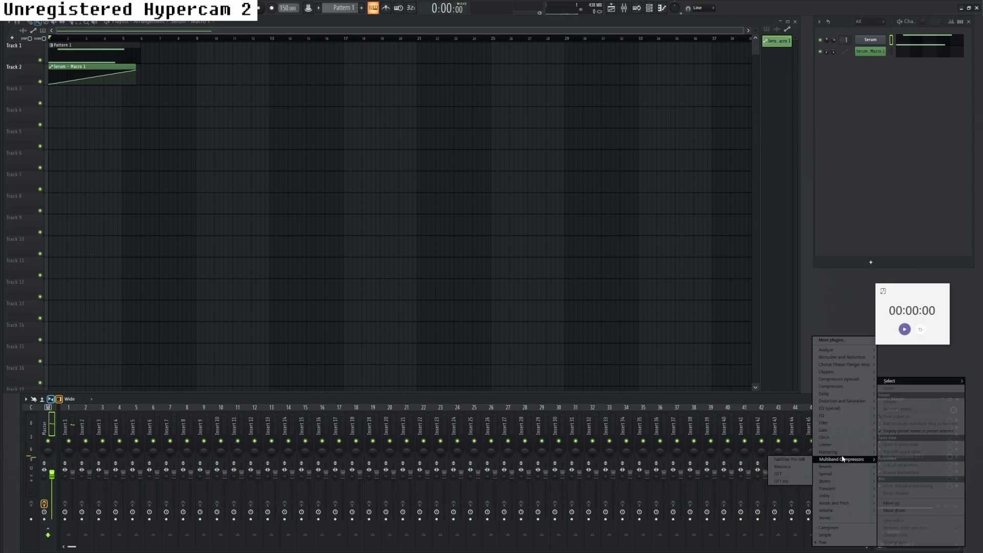
click(785, 472)
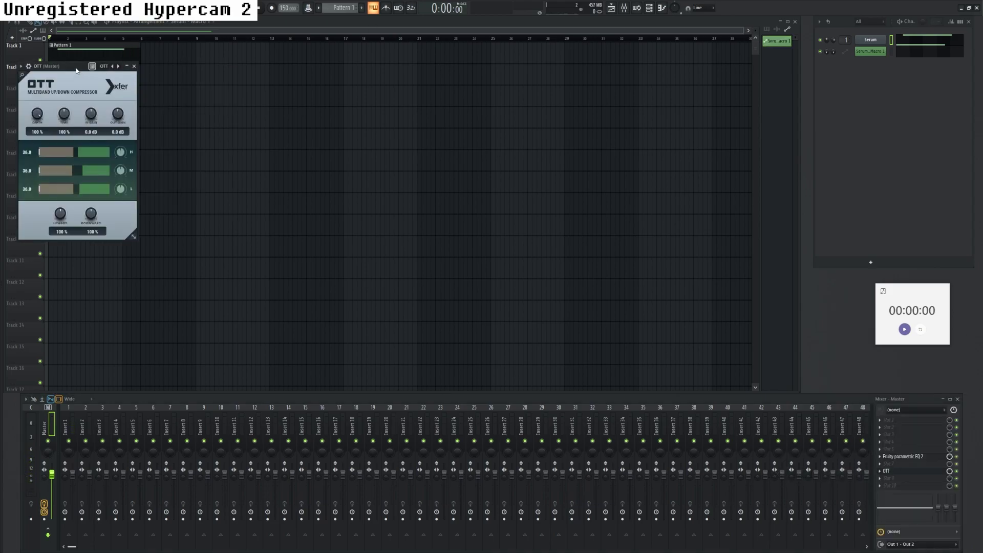
drag(76, 70, 486, 179)
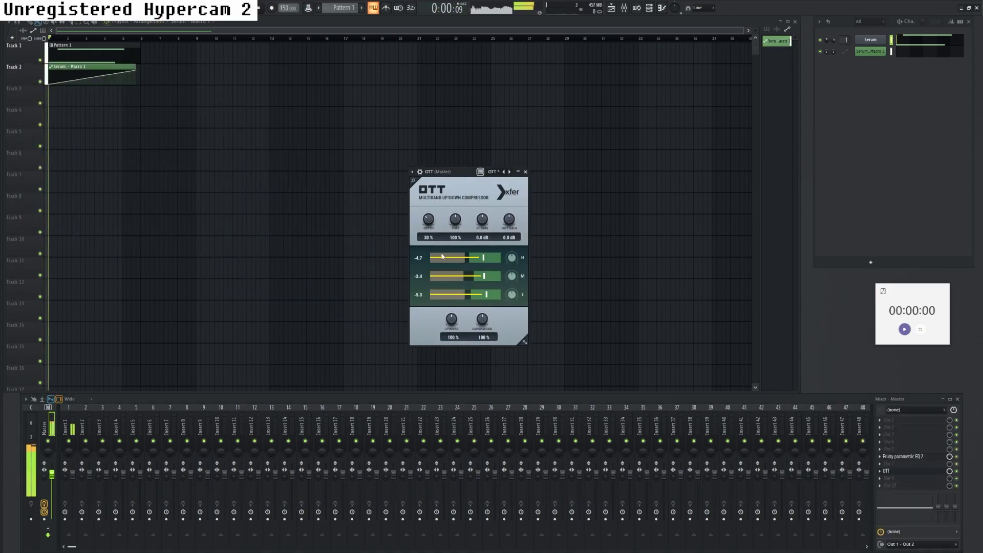
drag(428, 220, 431, 185)
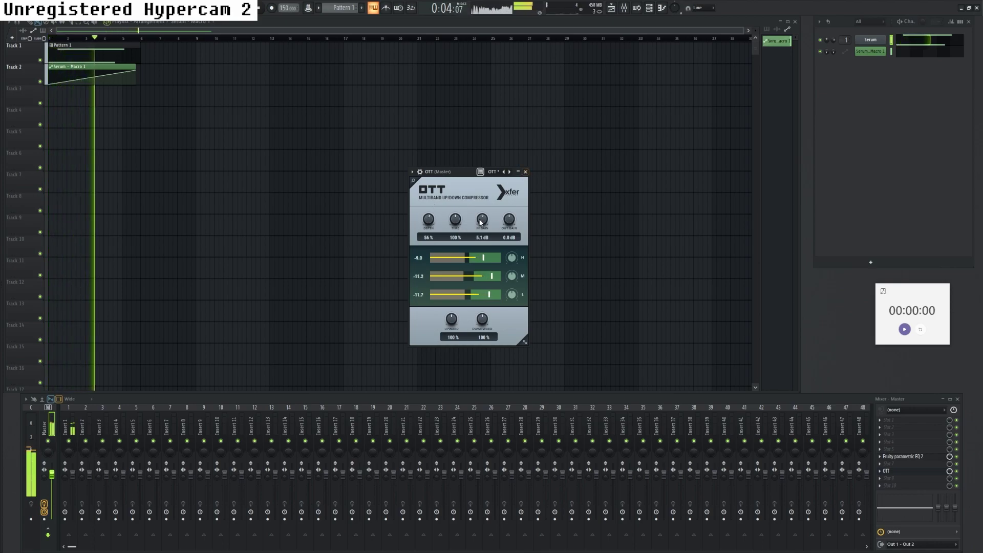
click(525, 172)
key(space)
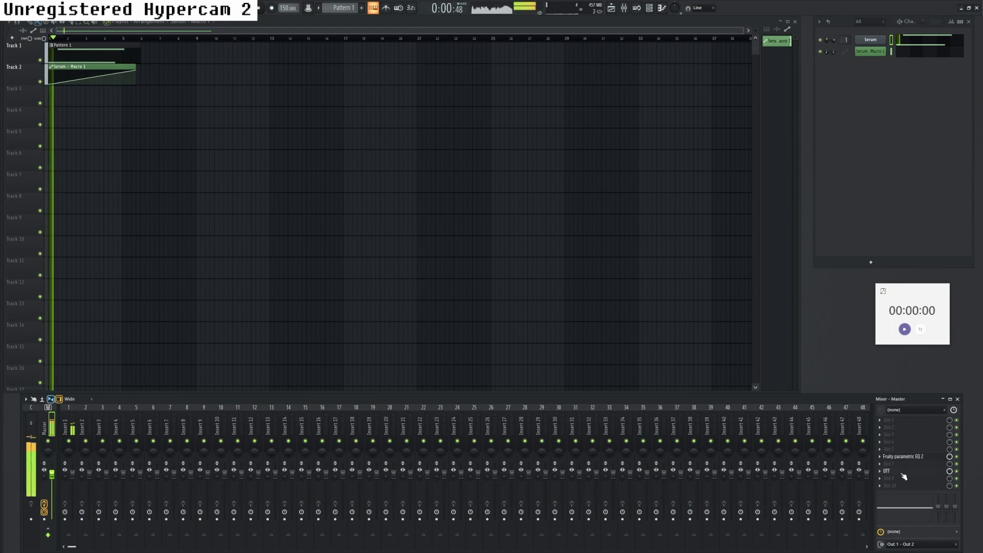
Add Maximus to the Master track, apply Soundgoodizer preset A, and audition the result
click(899, 479)
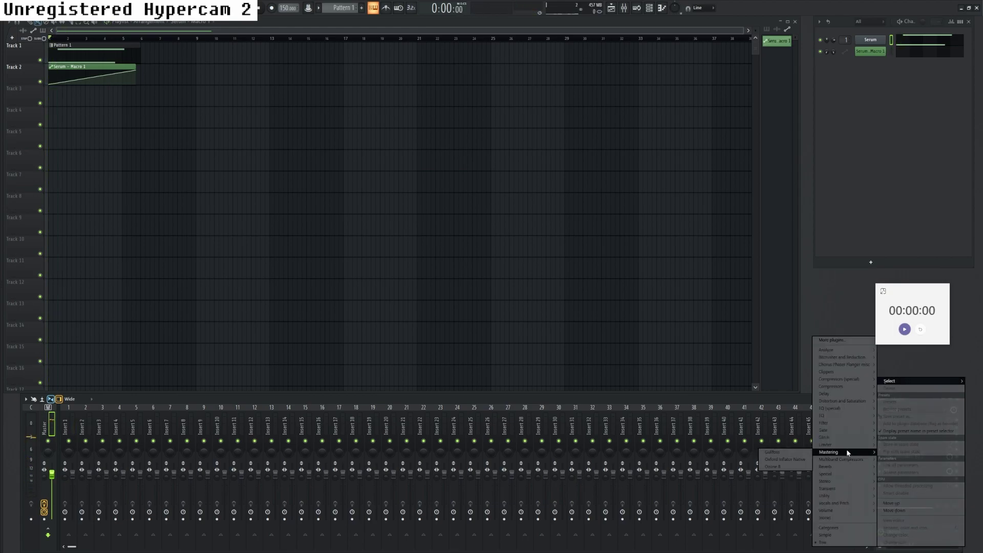
mouse_move(846, 461)
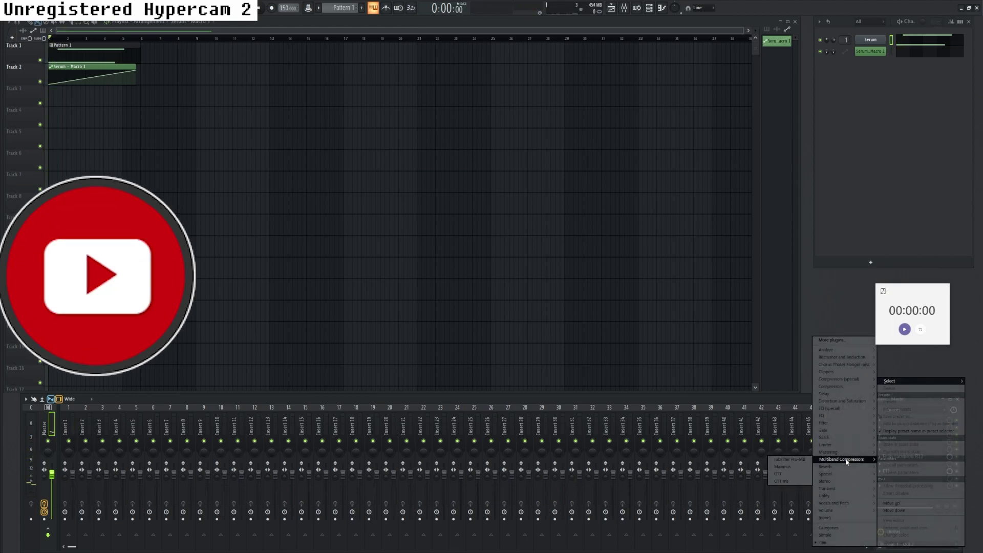
click(782, 466)
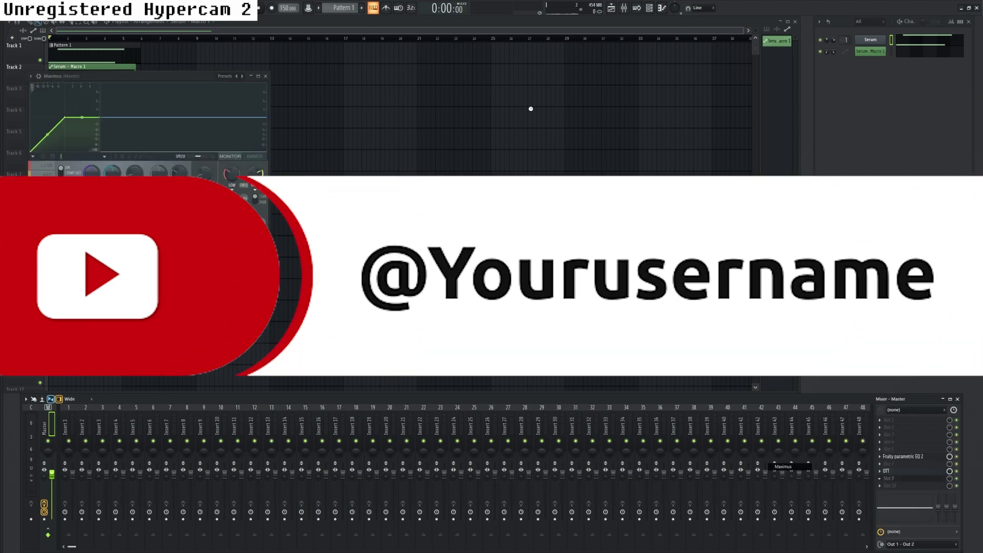
click(224, 77)
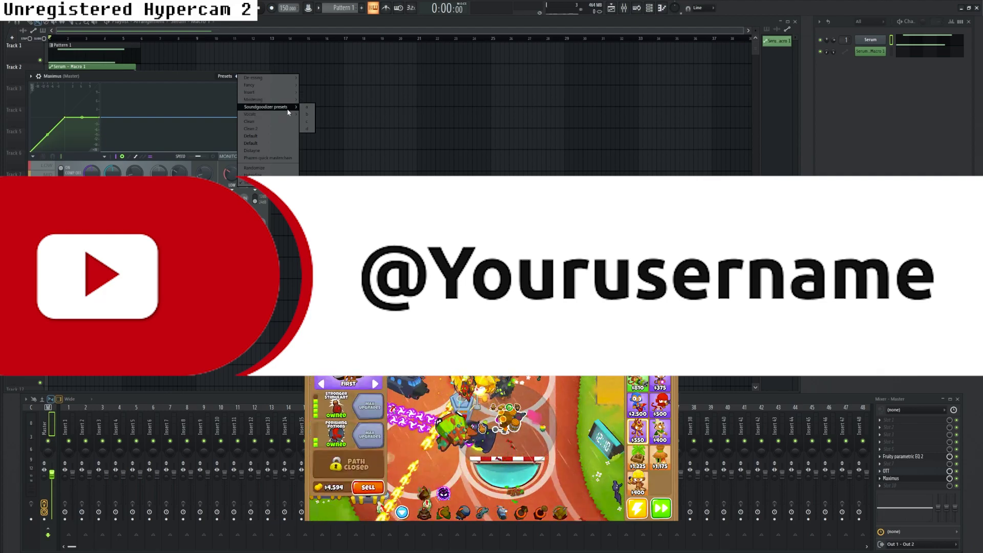
click(306, 107)
key(space)
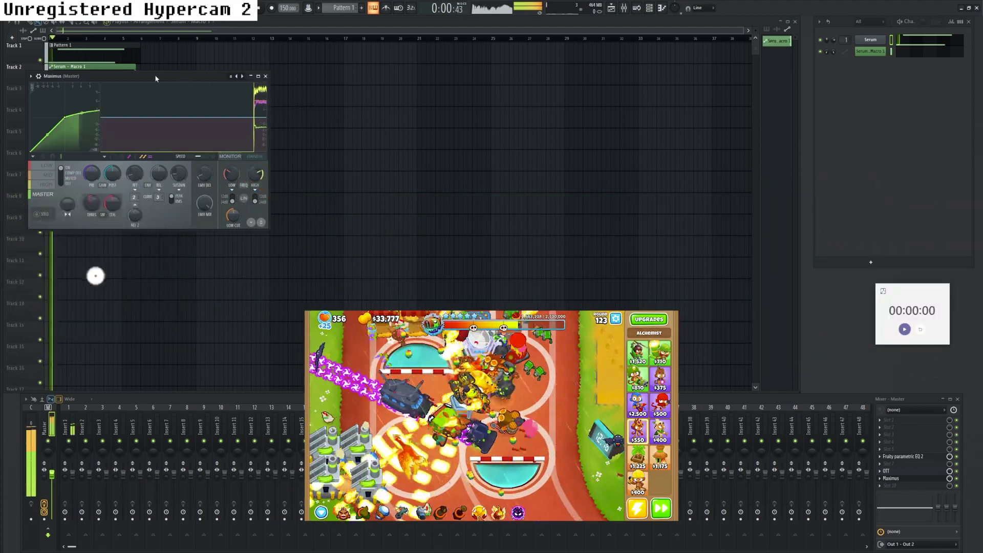
drag(187, 77, 365, 124)
key(space)
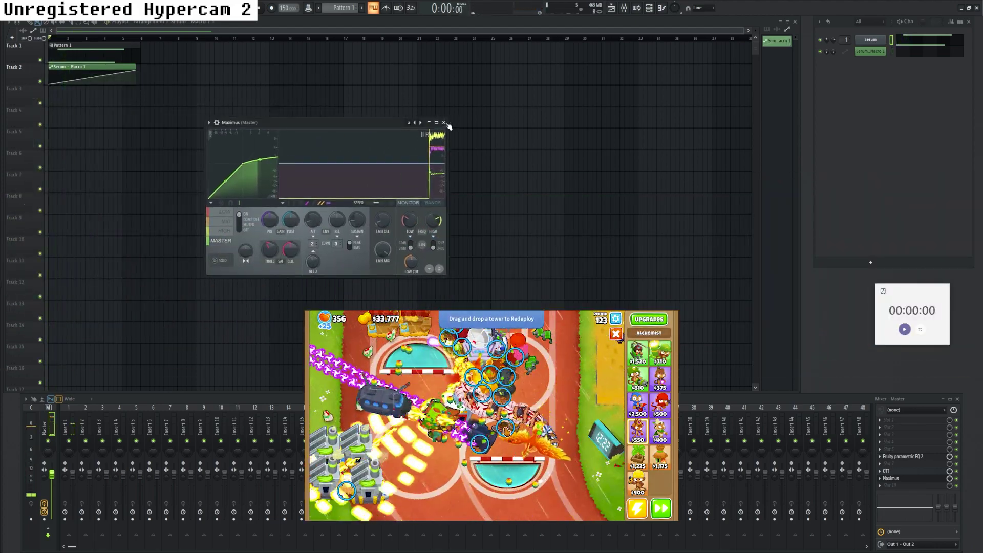
click(443, 123)
Rework the notes in Serum's piano roll by removing the D#3 note and placing a lower one, and audition the pattern
click(928, 40)
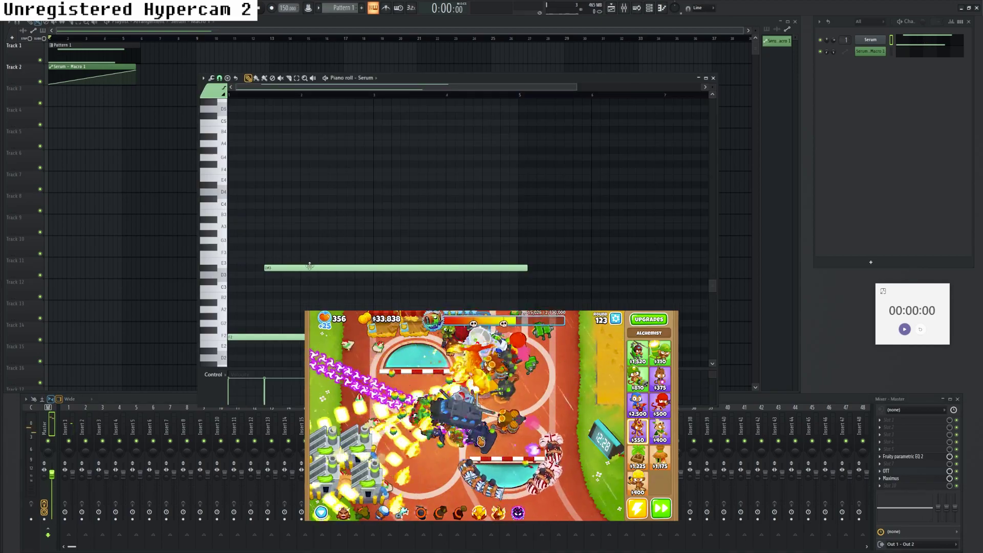
right_click(310, 266)
drag(310, 316, 310, 323)
key(space)
scroll(374, 286, down, 3)
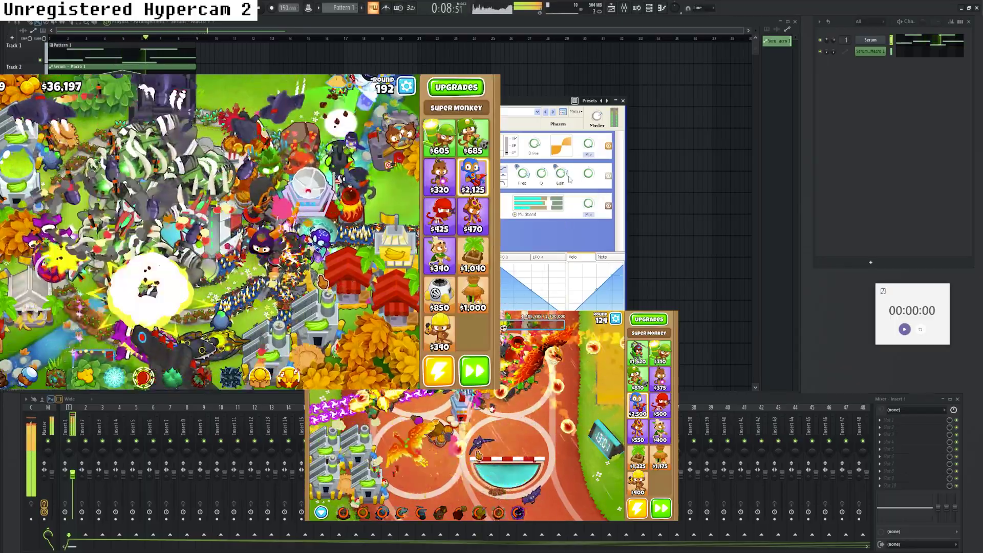
Adjust the modulation options of the gain and frequency on Serum's EQ effect while the pattern plays
right_click(562, 171)
click(596, 208)
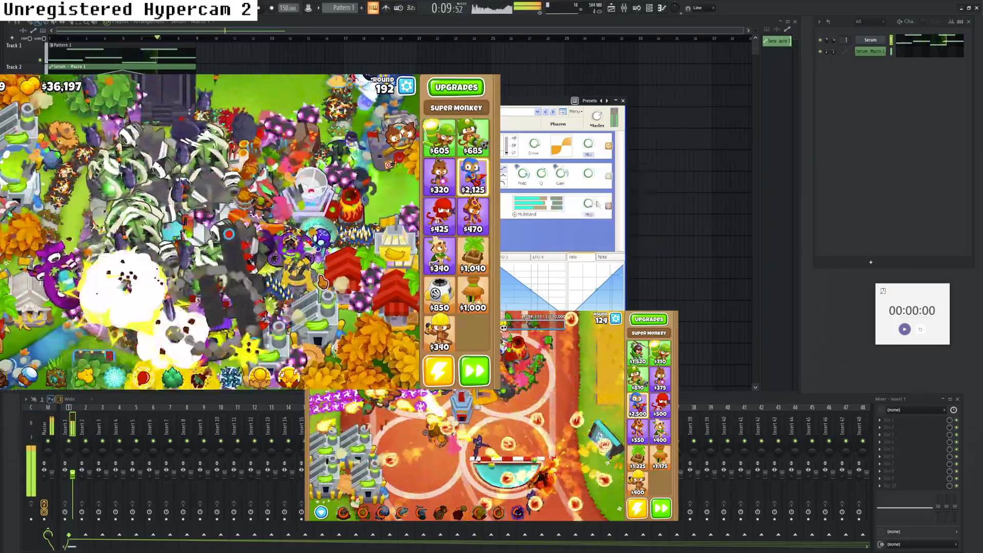
right_click(524, 168)
click(549, 198)
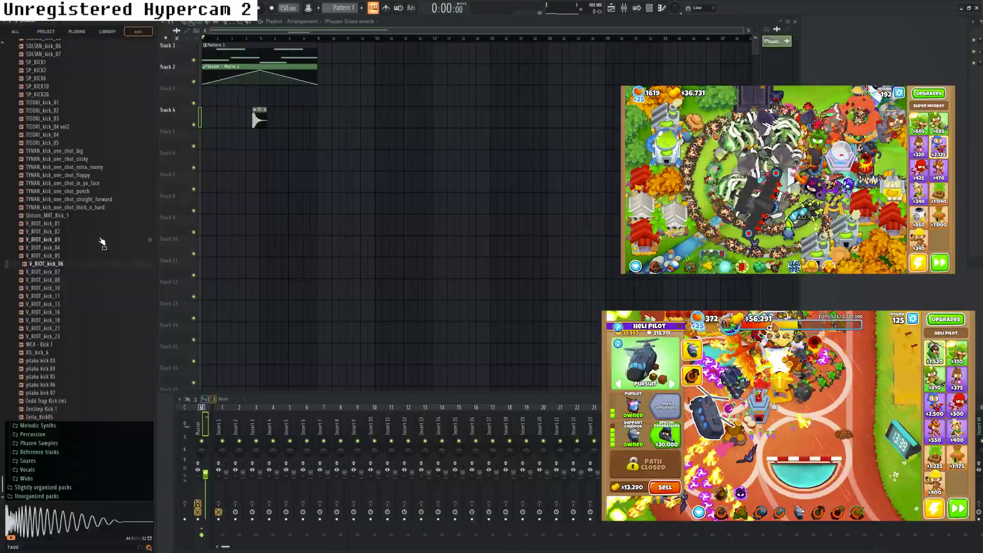
Place the !Phazen Dubstep Kick 1 Saturation sample from the Kicks folder at the start of Track 5
scroll(102, 241, up, 15)
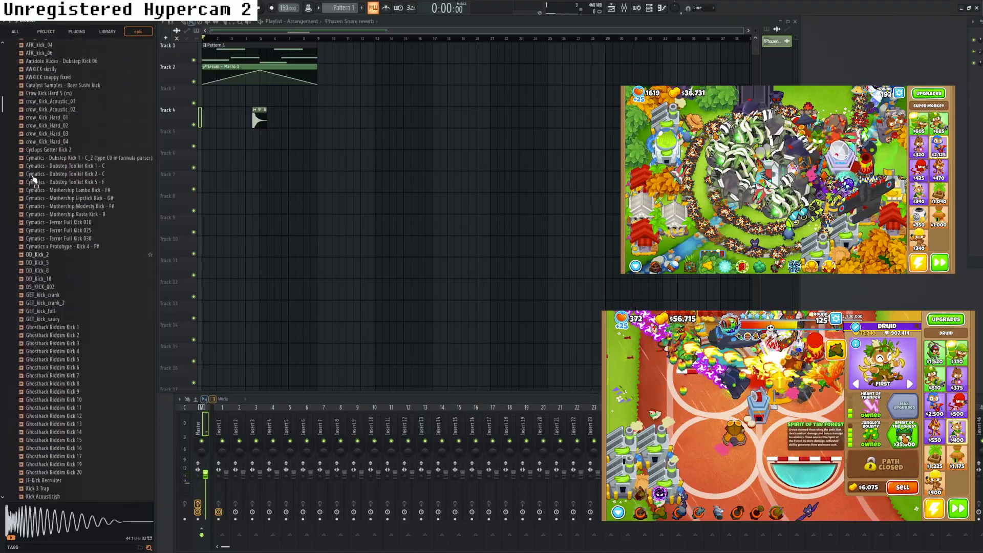
scroll(102, 262, up, 5)
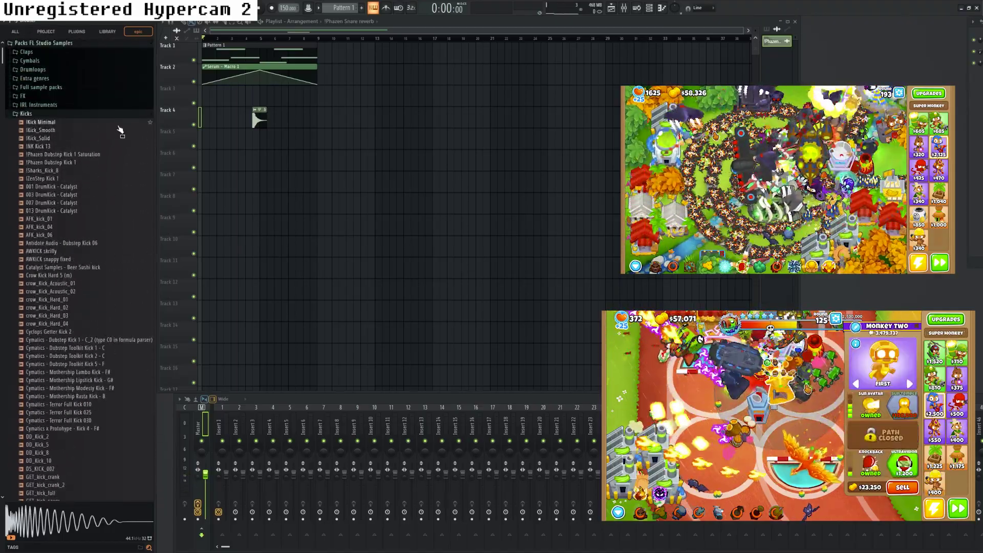
drag(124, 154, 58, 138)
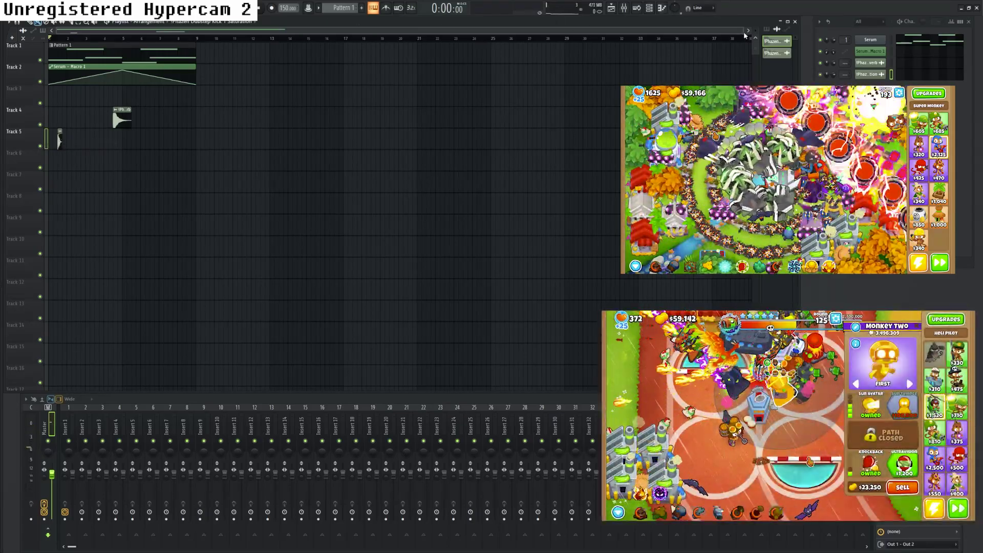
drag(743, 31, 281, 32)
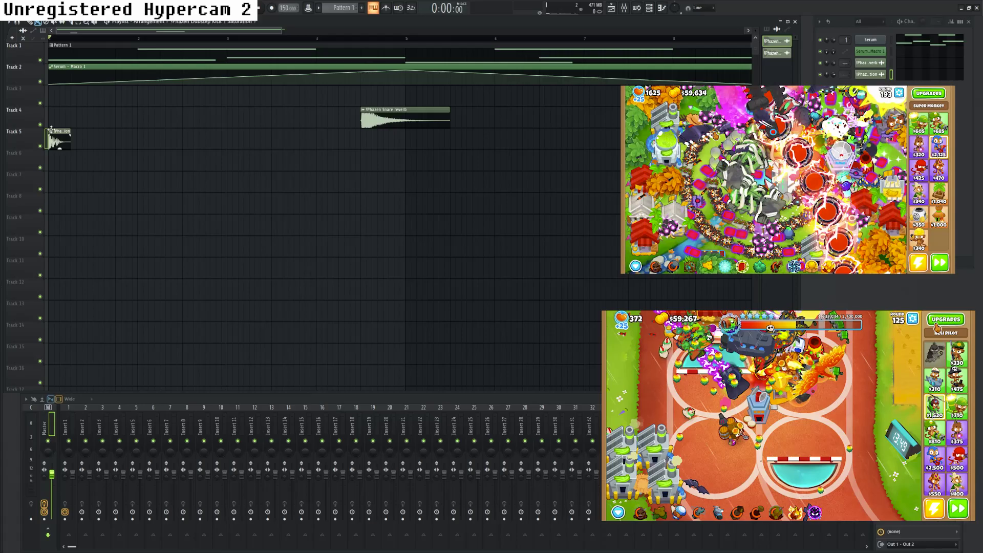
Move the snare clip on Track 4 to the middle of bar 1 and audition the beat
key(space)
drag(398, 107, 126, 106)
key(space)
key(space)
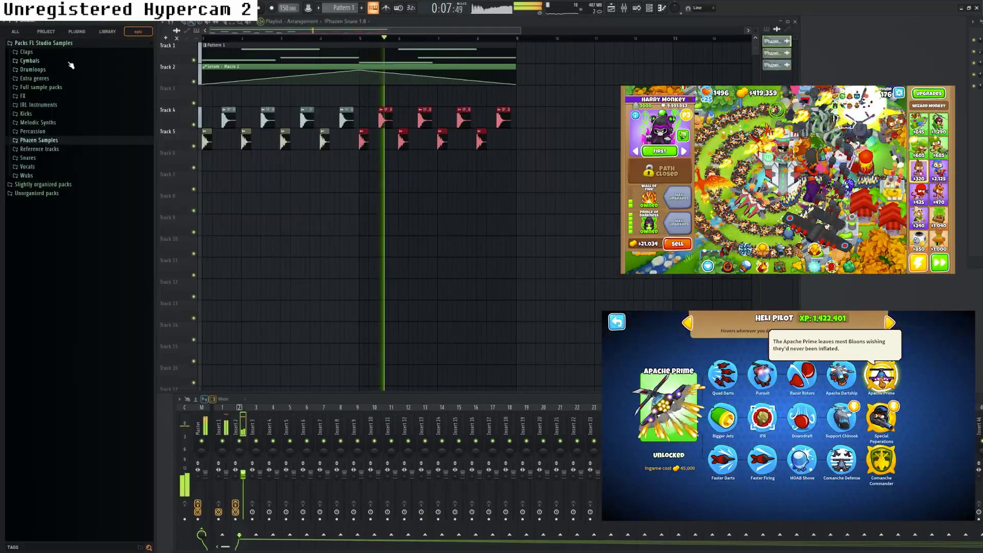
Browse the Hihats folder inside Cymbals and preview the Closed HH 3 sample
click(70, 62)
click(36, 95)
click(64, 121)
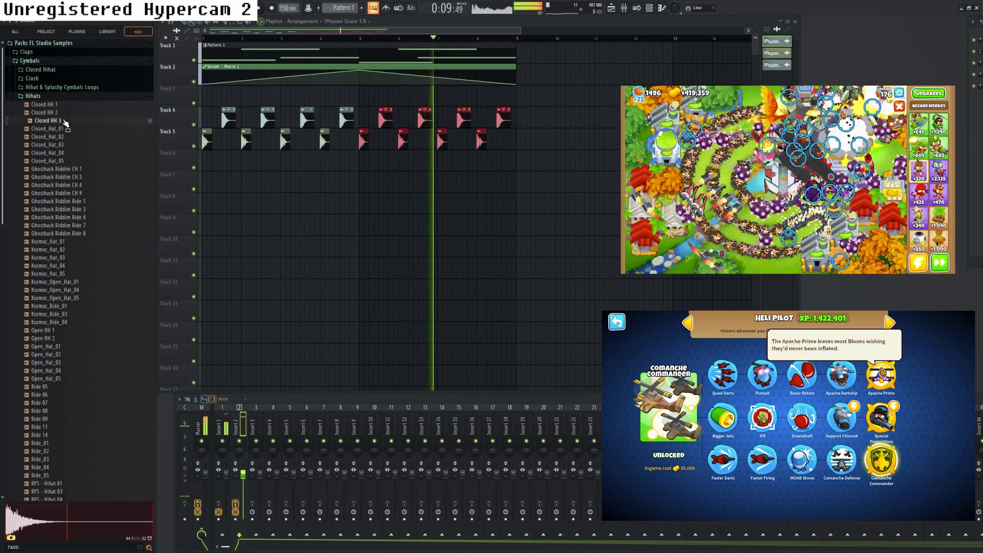
Place the !Phazen HH Loop 4 150 sample from the Hihat & Splashy Cymbals Loops folder at the start of Track 6
click(62, 87)
click(61, 120)
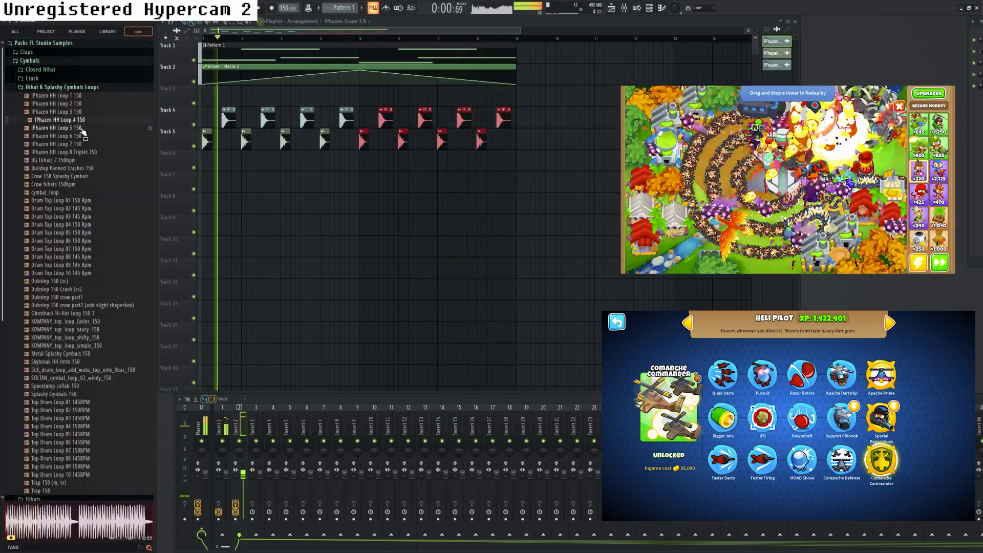
drag(81, 121, 271, 183)
drag(378, 176, 157, 155)
Route the !Phazen HH Loop 4 150 channel to mixer Insert 2 and audition the arrangement
double_click(116, 161)
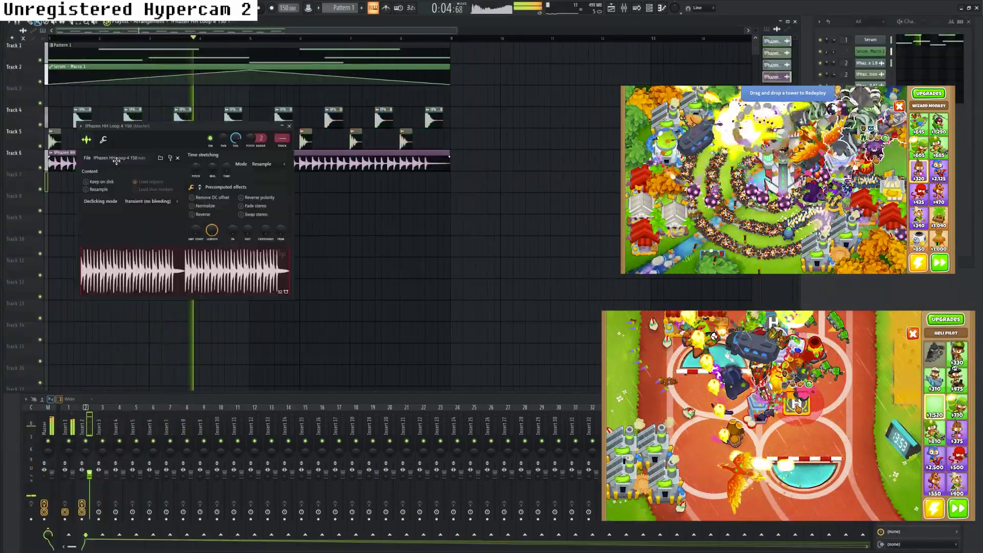
scroll(282, 139, up, 3)
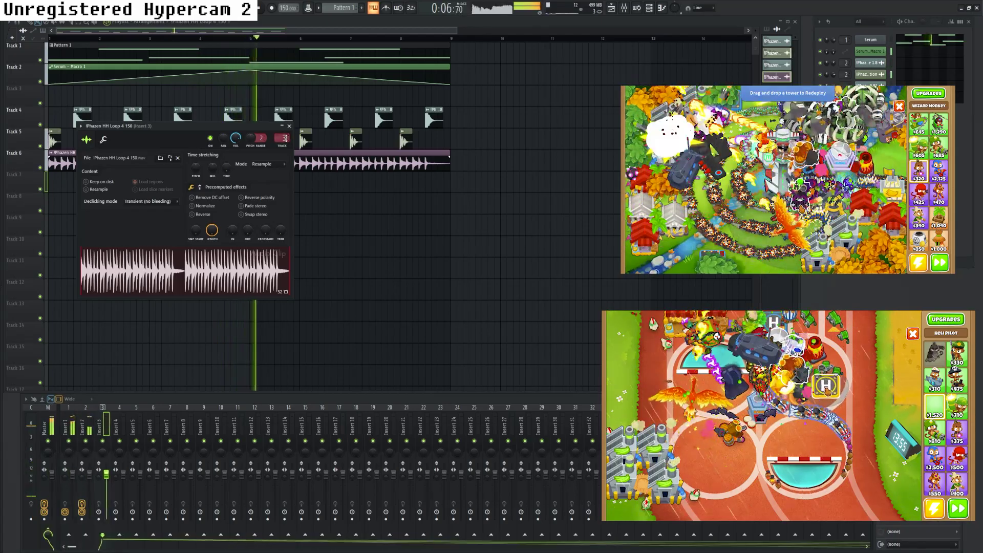
scroll(282, 138, down, 1)
click(289, 126)
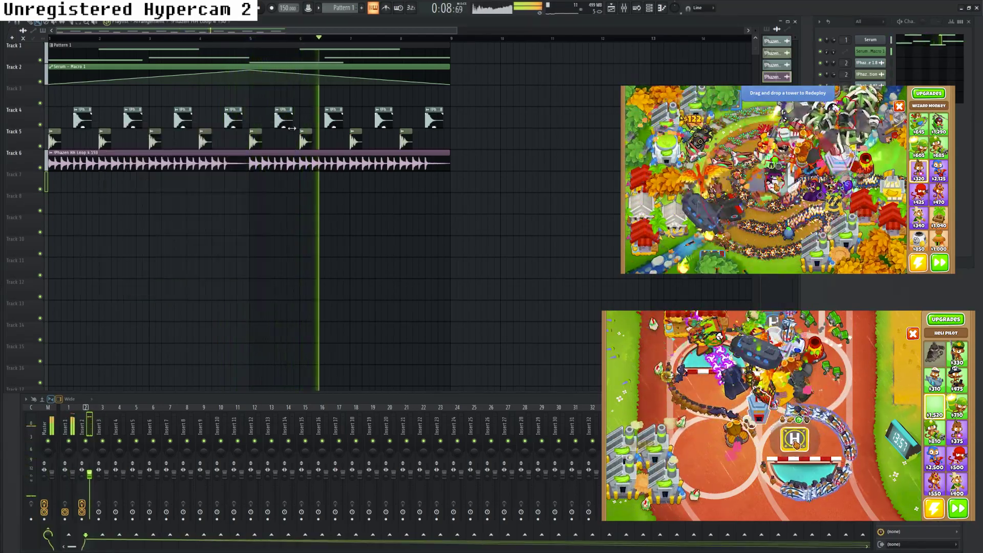
key(space)
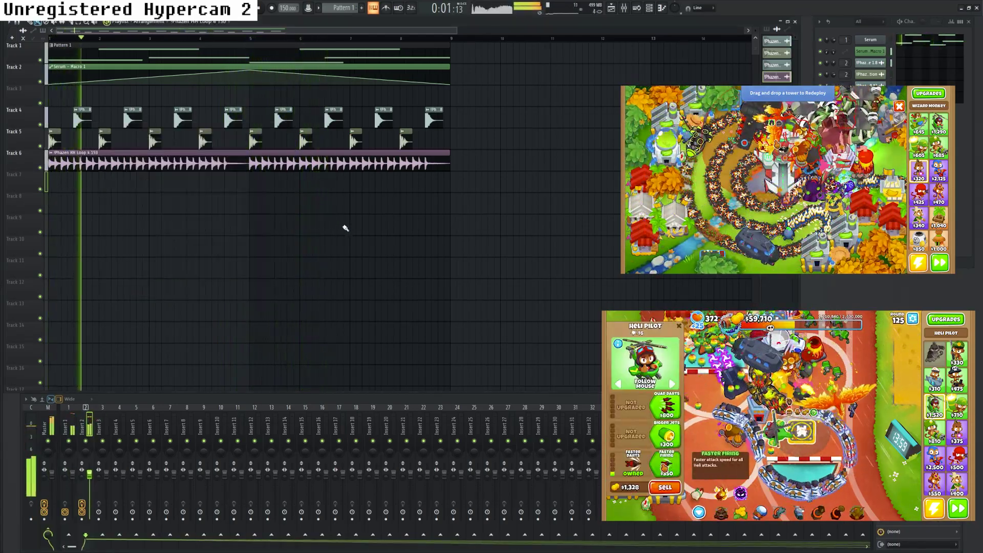
Open the hi-hat loop's channel settings and the effects page of Serum #2
double_click(232, 164)
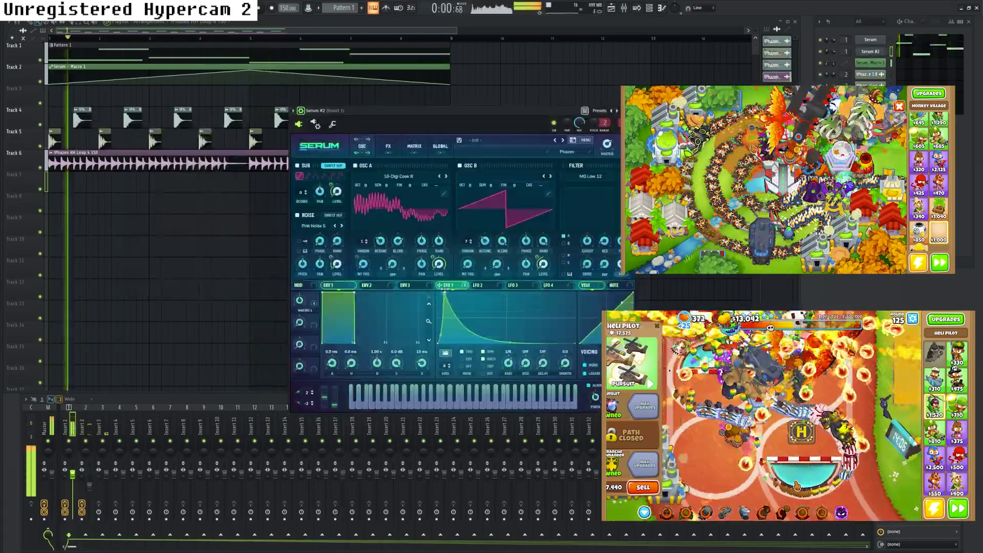
click(388, 146)
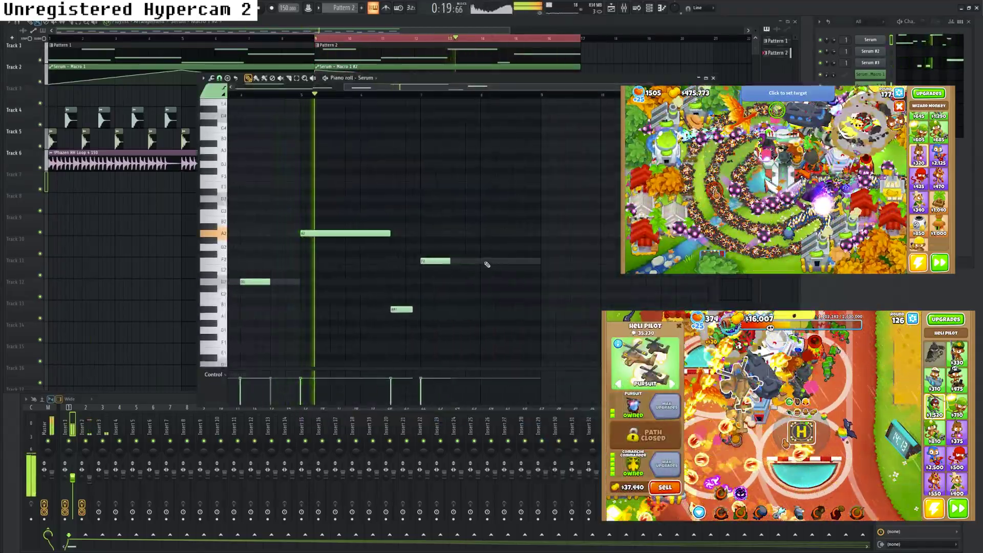
Rework the closing F2 notes in Pattern 2's Serum part and replace the short A#1 note with a longer one
click(485, 262)
drag(487, 248, 598, 208)
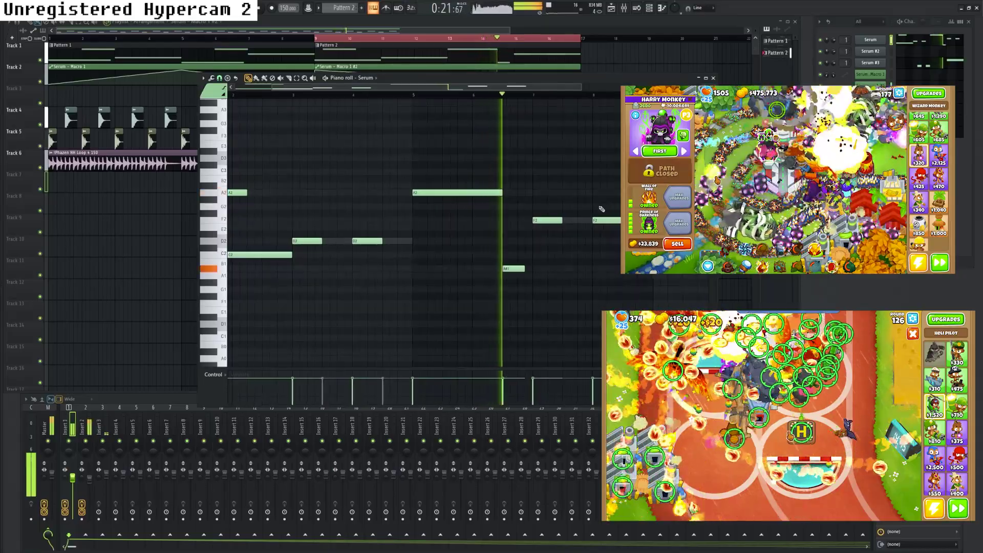
right_click(517, 269)
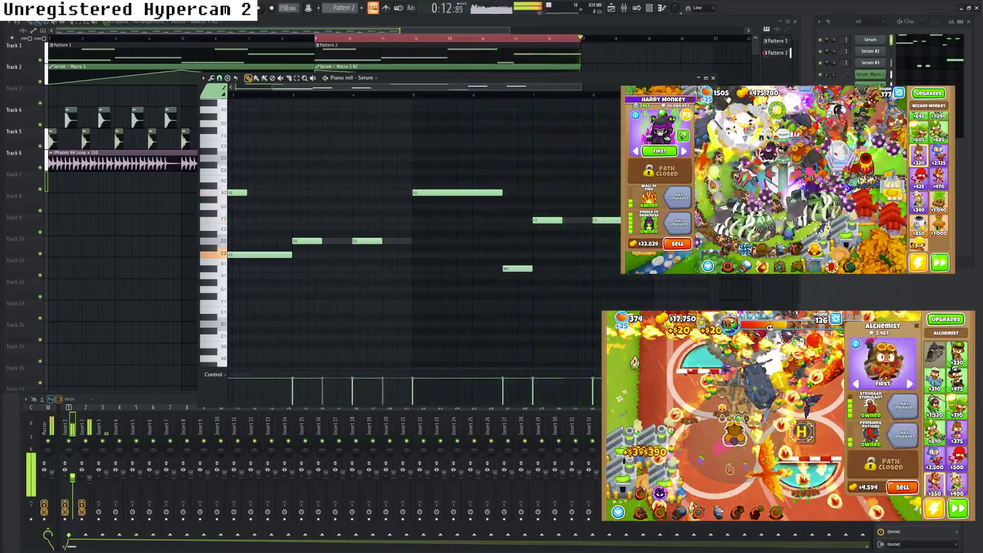
double_click(609, 221)
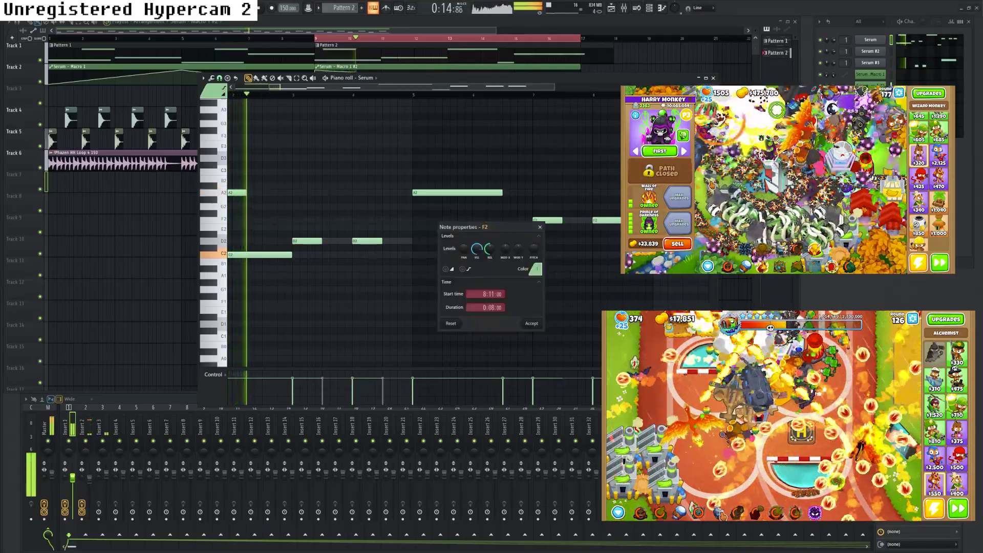
key(Escape)
right_click(634, 220)
right_click(607, 220)
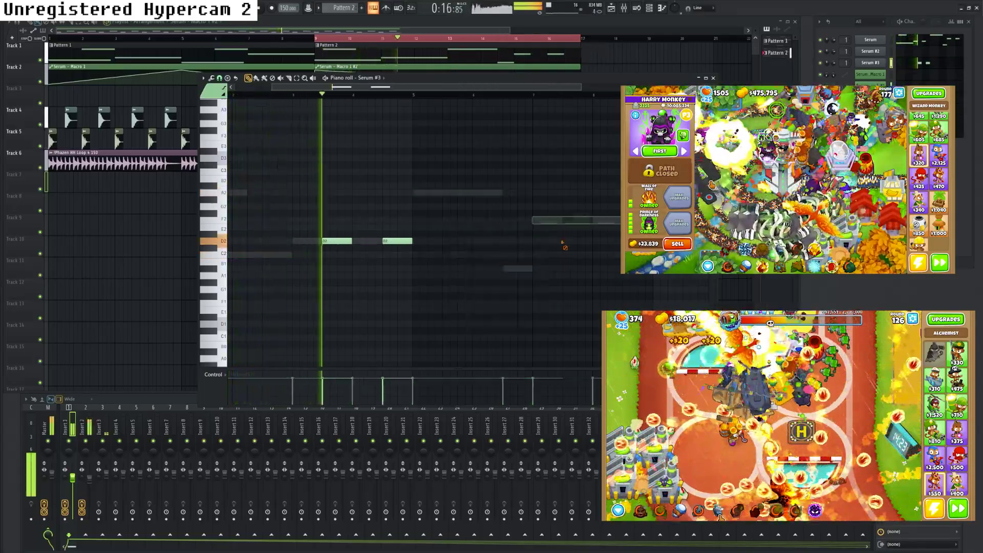
Add an F2 note to Serum #3's part in Pattern 2 and move Serum's F2 note down to C2
click(566, 221)
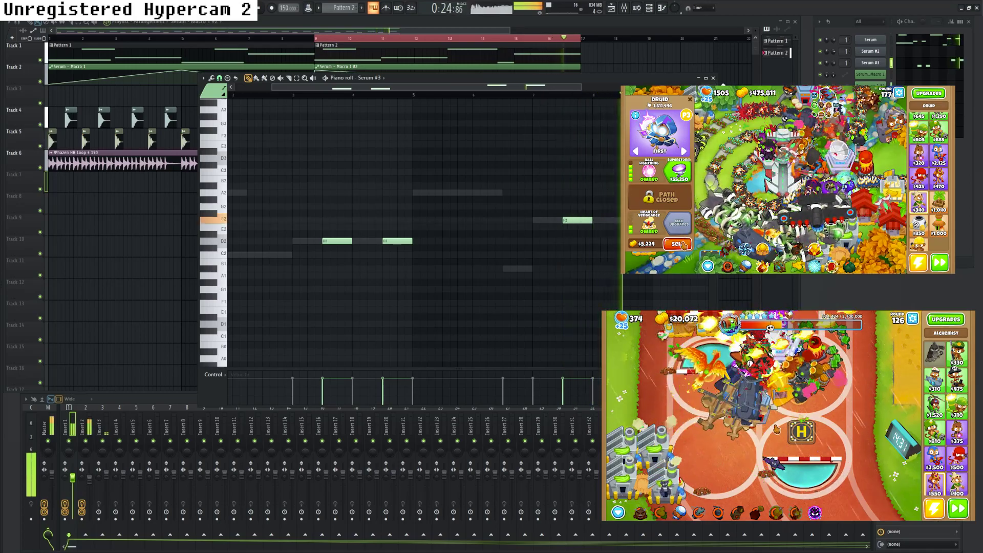
click(713, 78)
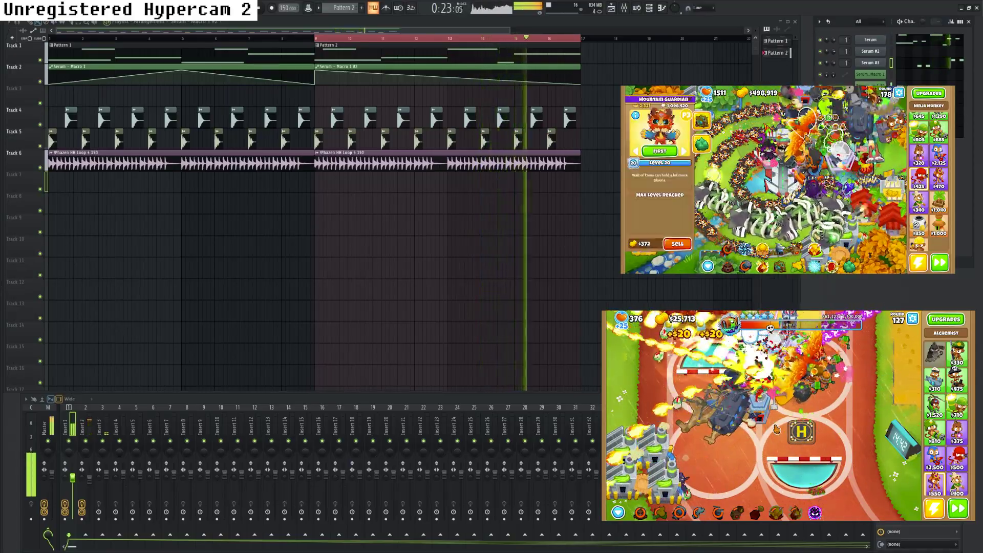
click(929, 44)
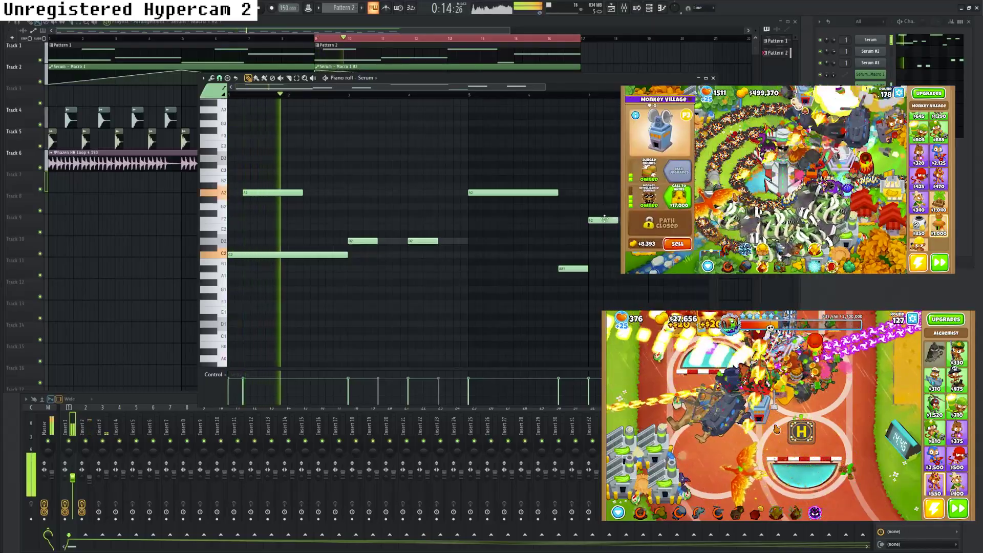
drag(604, 219, 604, 255)
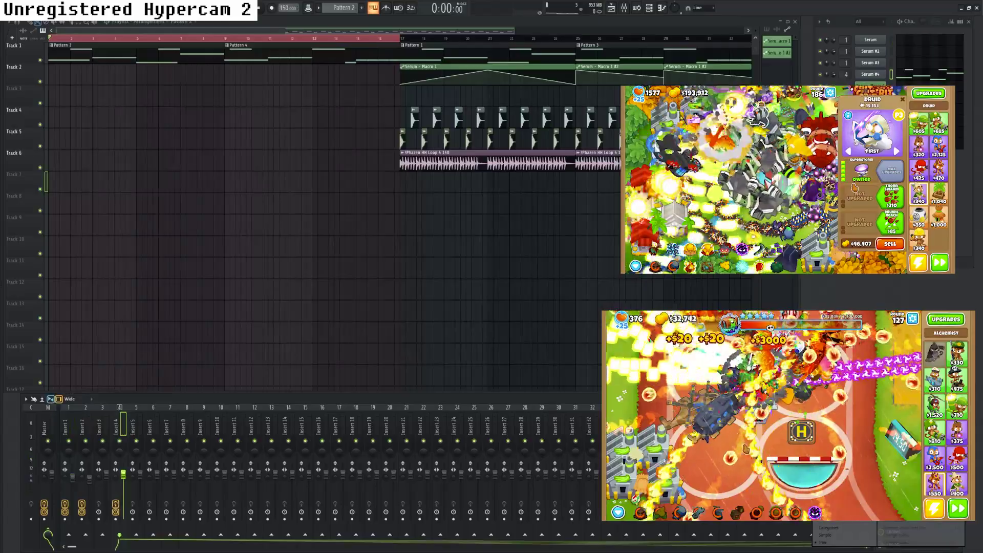
Slightly boost the low band of Fruity Parametric EQ 2 on Insert 4 while auditioning the intro patterns
key(space)
key(space)
drag(186, 61, 581, 233)
key(space)
key(space)
key(space)
drag(428, 290, 431, 280)
key(space)
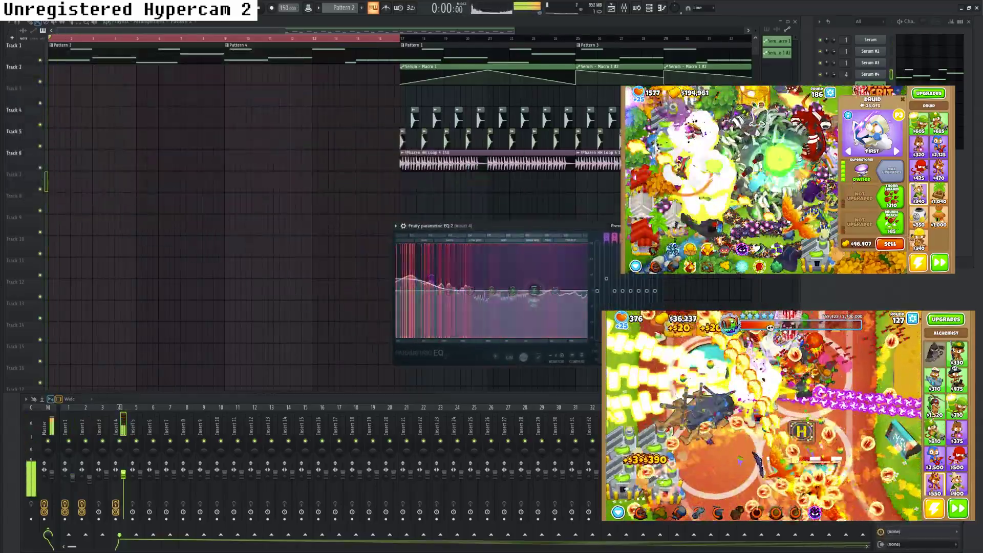
key(space)
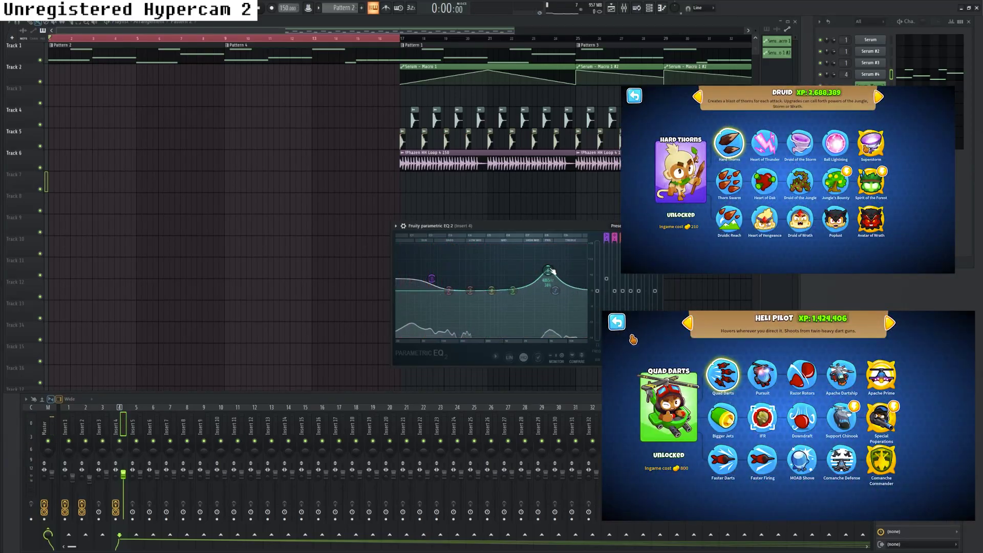
Cut the high band of Insert 4's EQ with a wide dip and deeply cut the low-mid band during playback
key(space)
drag(550, 270, 551, 314)
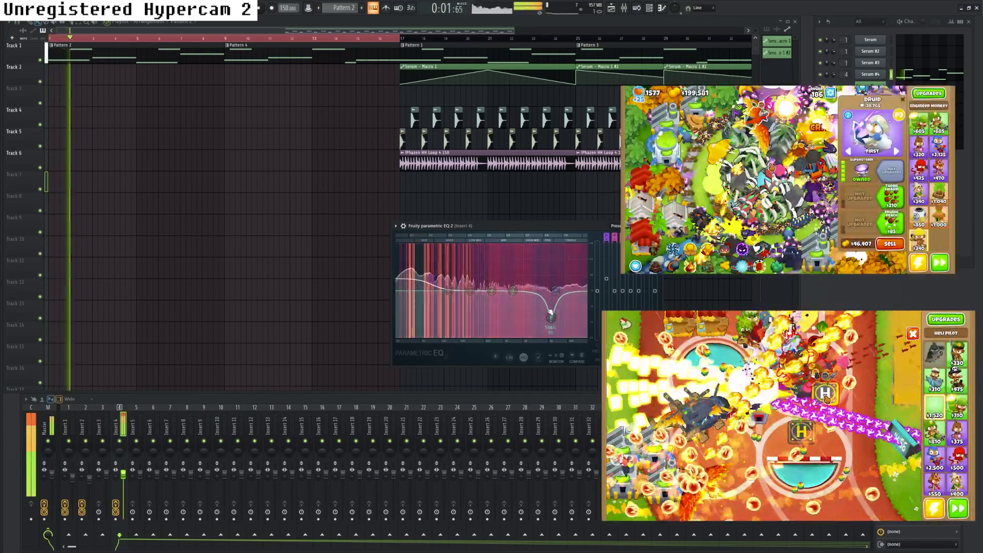
scroll(550, 313, up, 4)
key(space)
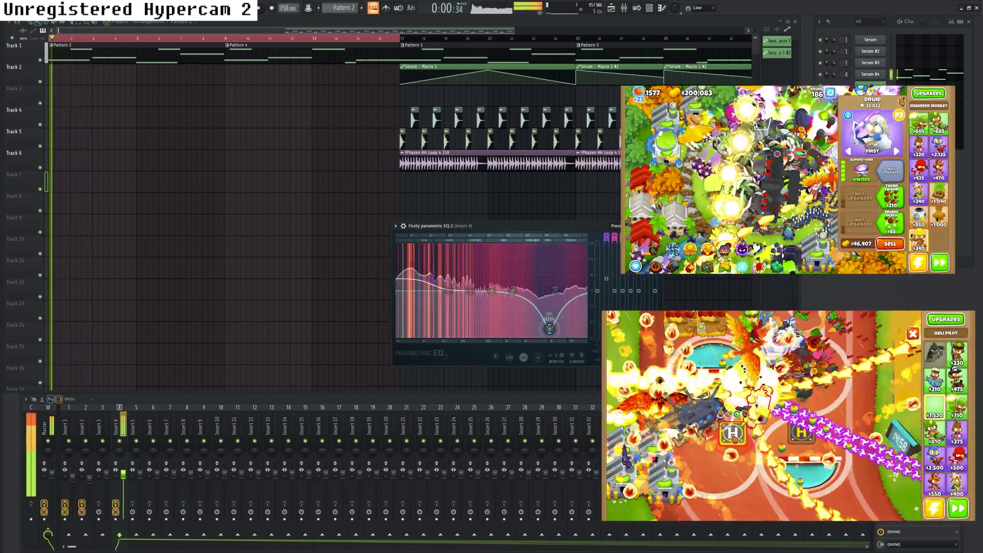
key(space)
drag(549, 330, 551, 322)
key(space)
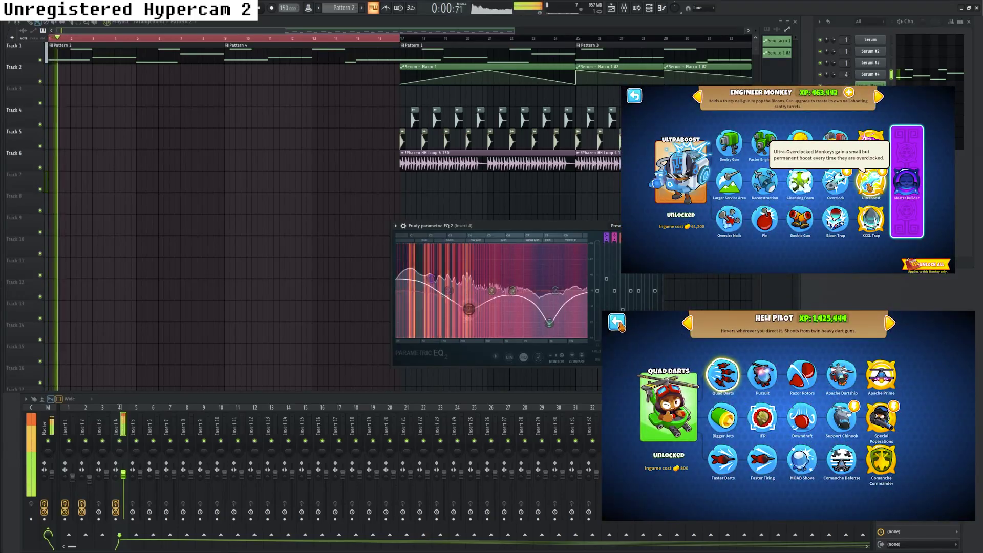
drag(469, 309, 467, 326)
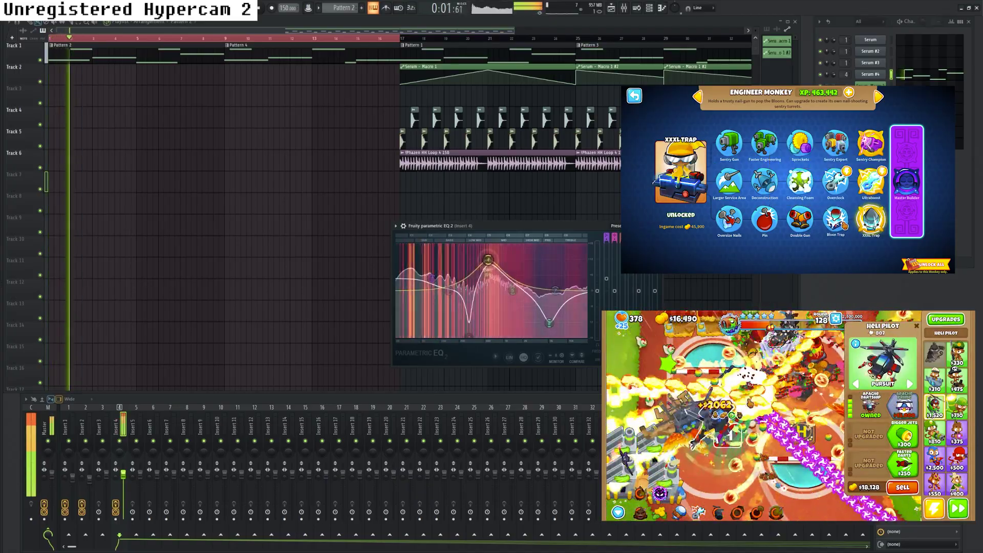
Try a moderate cut on the EQ's middle band, audition it, and reset the band
drag(494, 312, 497, 310)
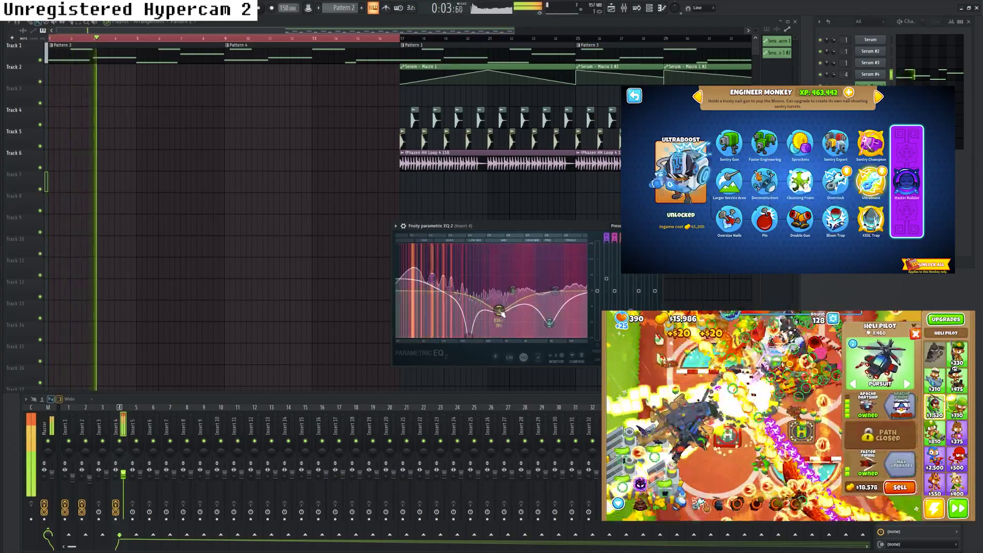
key(space)
key(space)
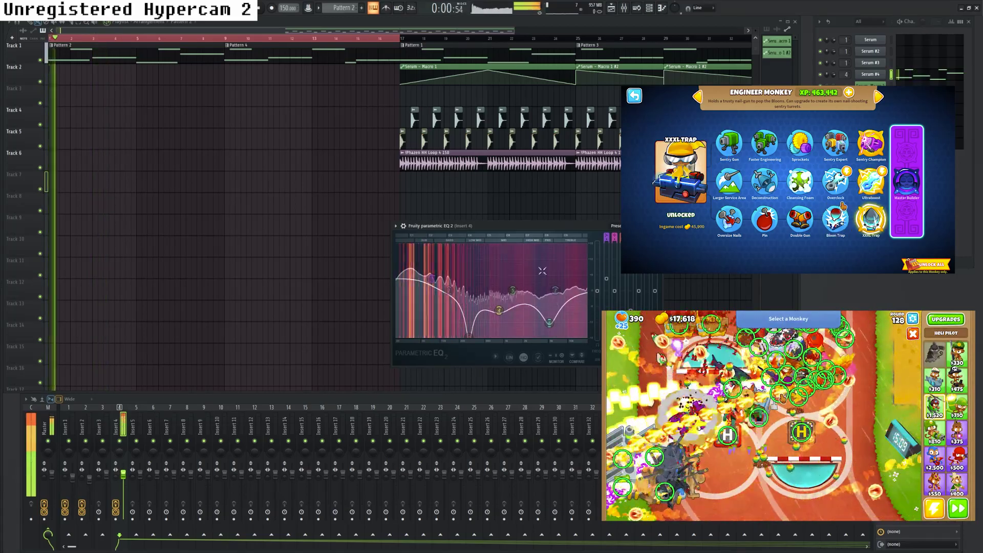
click(511, 321)
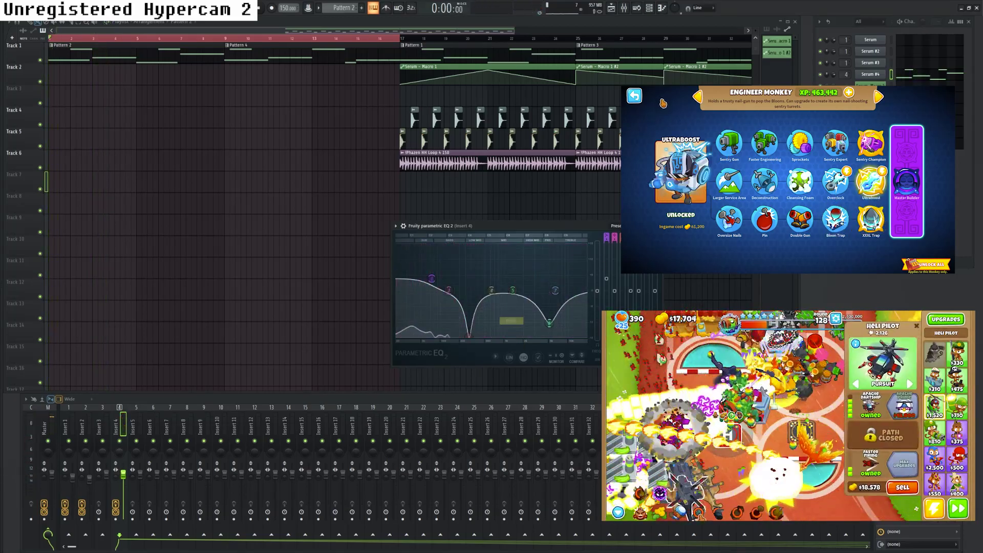
Open Serum #4 and set the OSC A unison to 16 voices, auditioning the pattern
click(869, 77)
key(space)
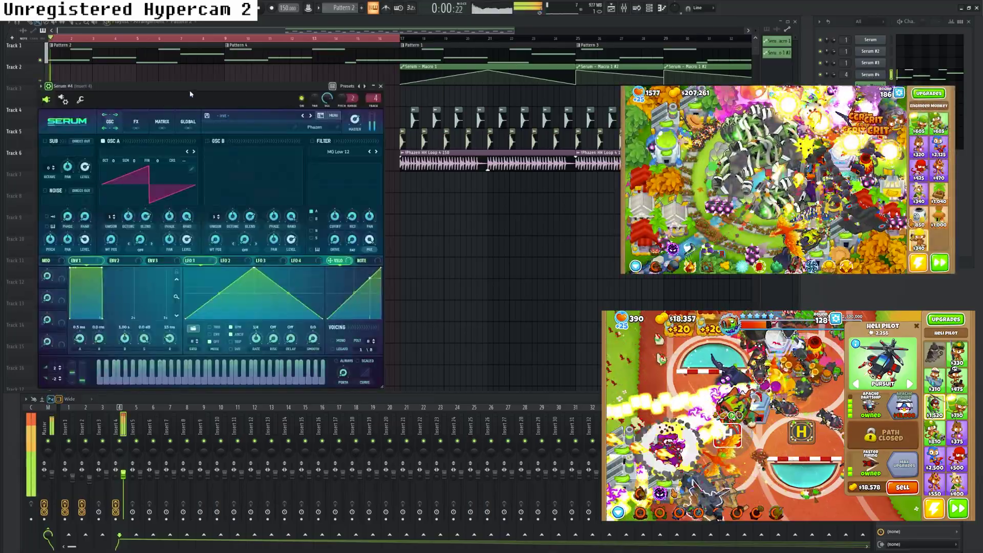
key(space)
drag(177, 92, 391, 127)
drag(322, 254, 323, 148)
key(space)
Adjust Serum #4's global unison width and audition the pattern with the oscillators shown again
click(400, 158)
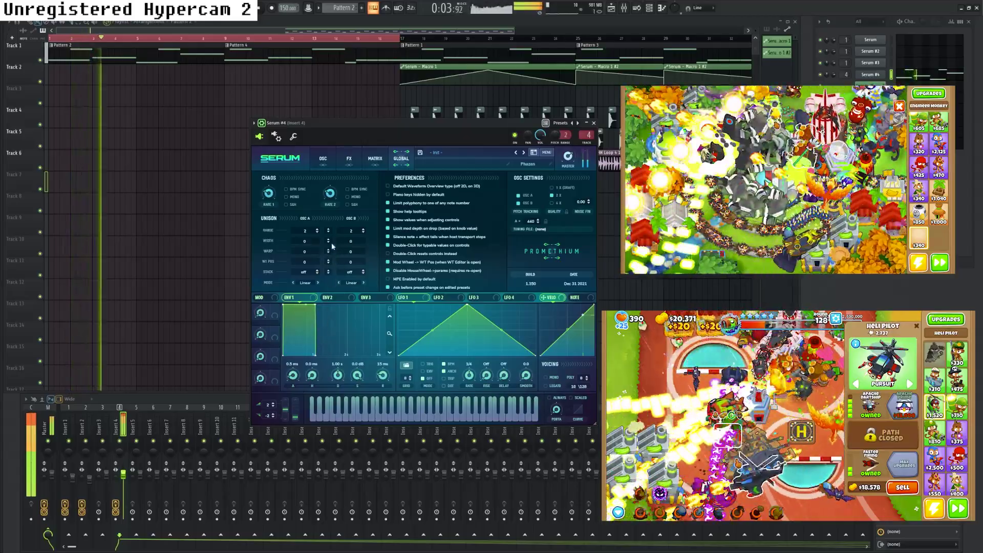
drag(330, 241, 332, 291)
click(324, 159)
key(space)
key(space)
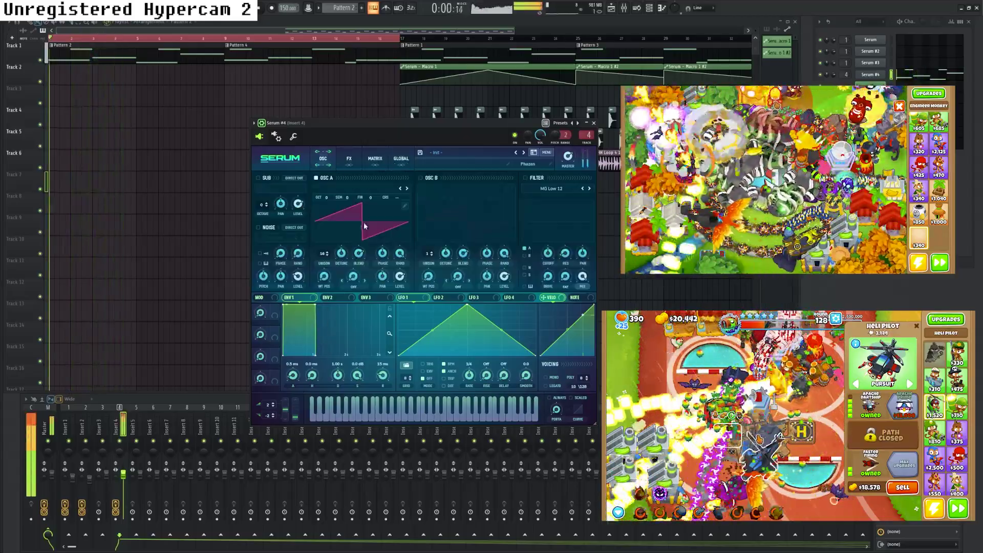
Try a lower OSC A unison voice count in Serum #4 and audition it
drag(324, 254, 320, 305)
key(space)
key(space)
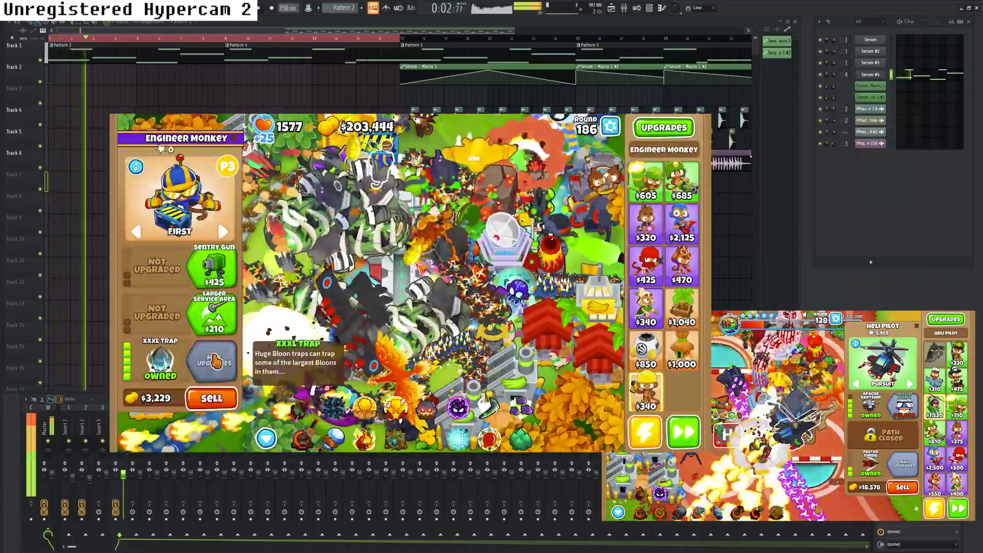
Play the intro section repeatedly to evaluate the sound of Serum #4
key(space)
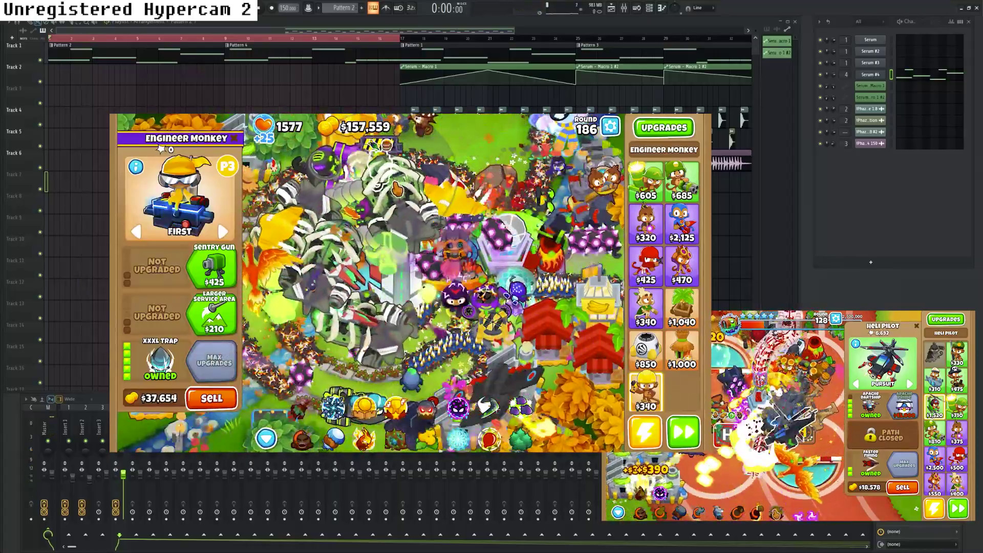
key(space)
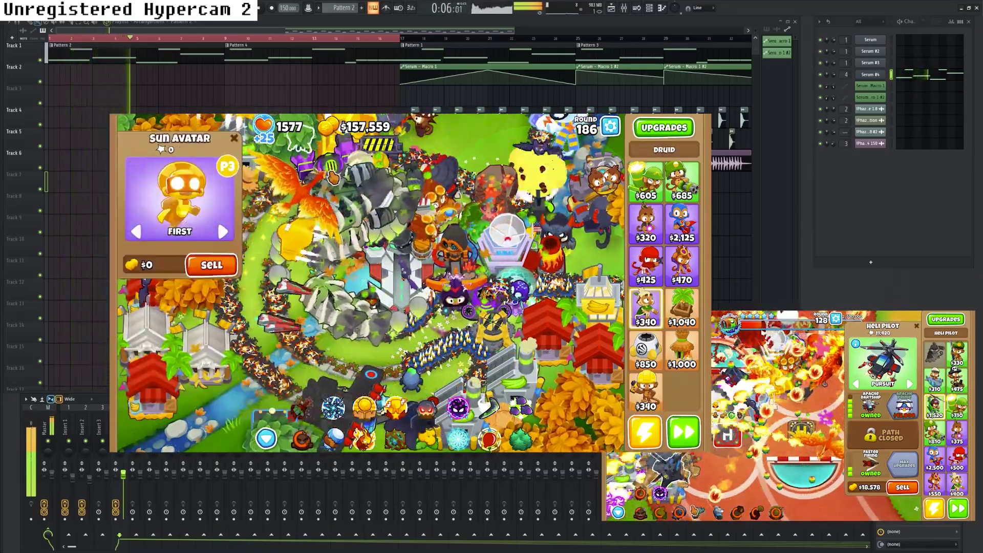
key(space)
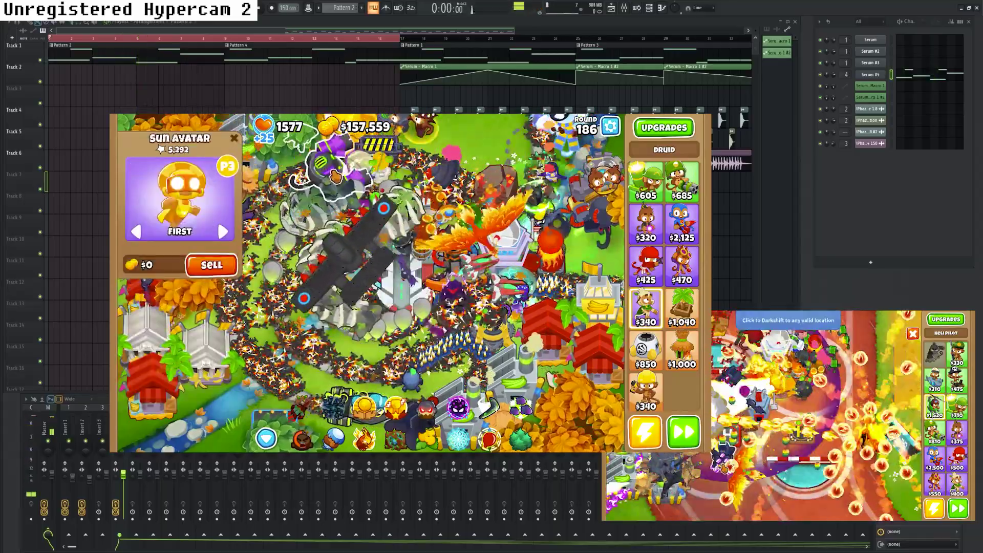
key(space)
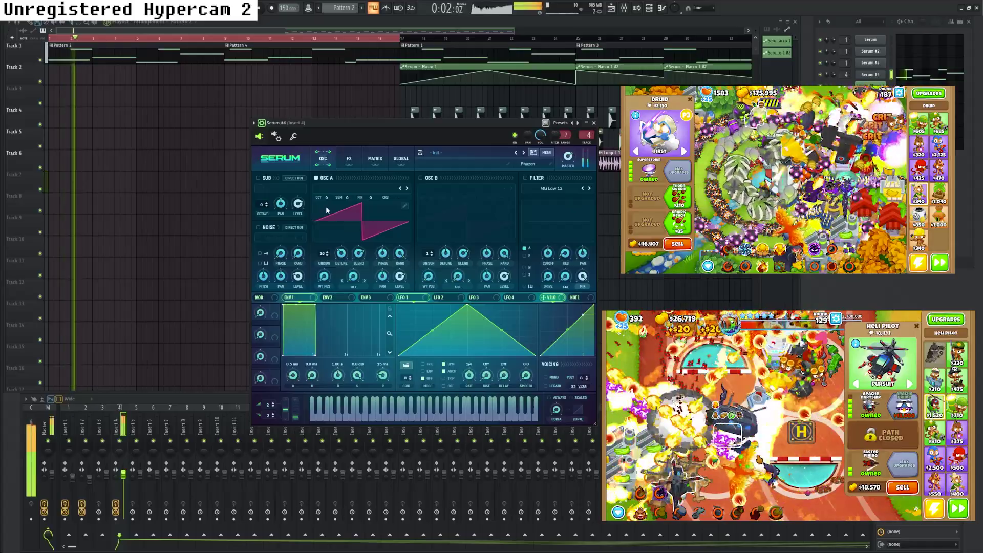
key(space)
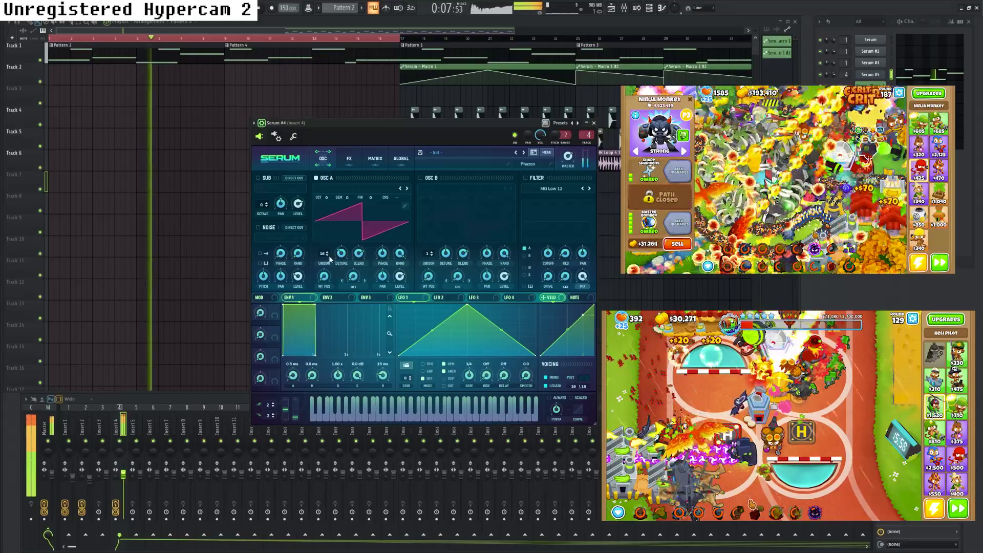
Lower Serum #4's OSC A unison to 15 voices
drag(328, 255, 328, 258)
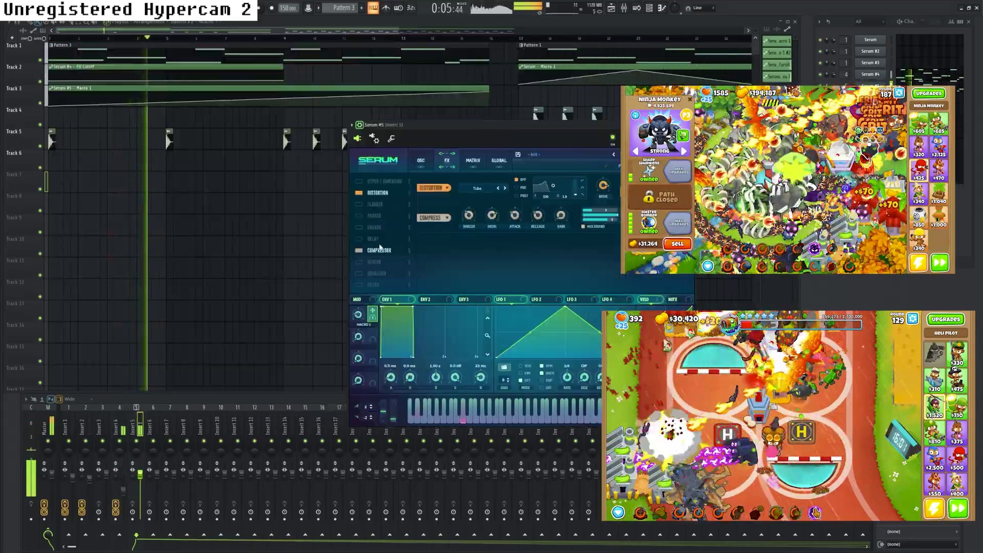
Move the compressor directly below distortion in Serum #5's effects chain, raise its ratio and shorten its release
drag(379, 250, 389, 203)
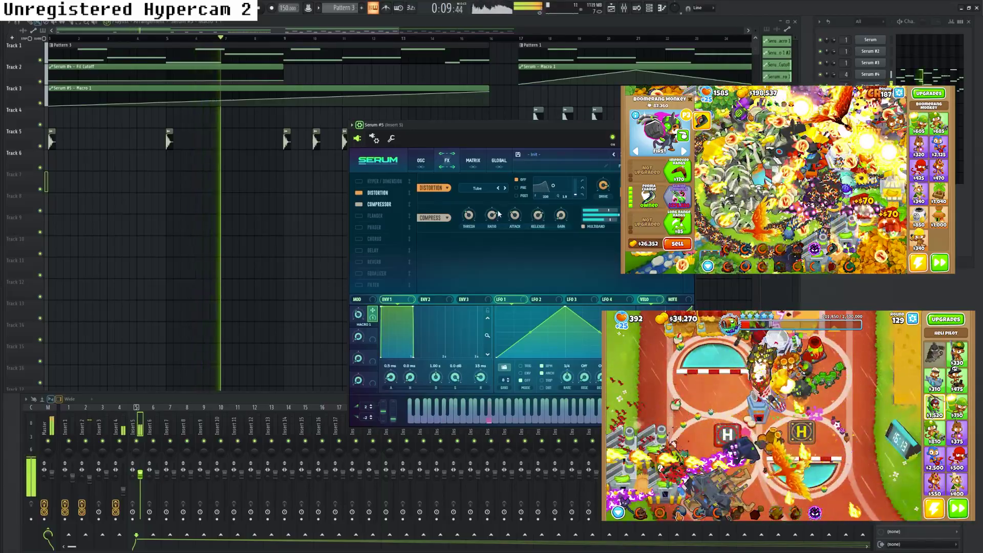
drag(494, 215, 510, 179)
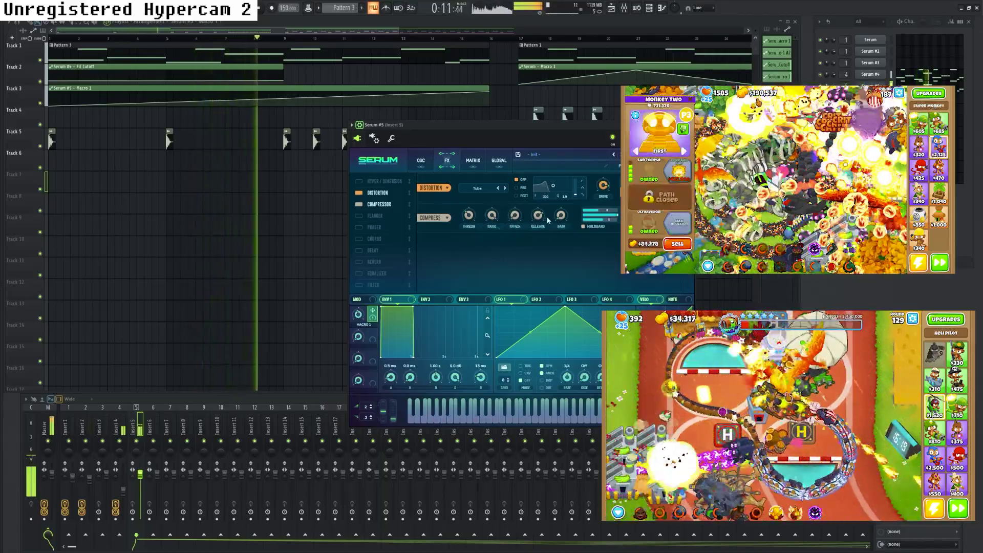
drag(541, 214, 543, 271)
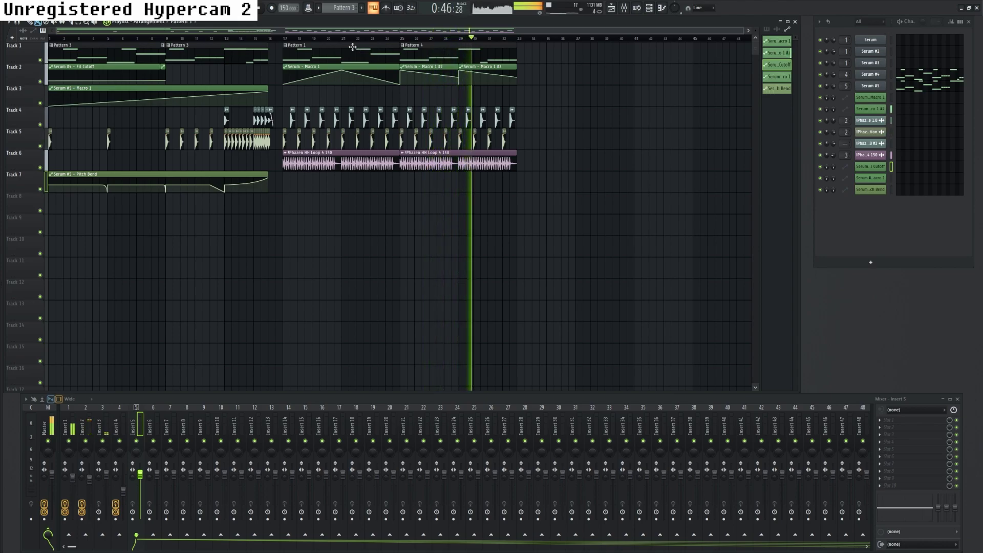
Review the Serum #5 and Serum #4 synths while the arrangement plays, and close Serum #4
click(871, 86)
click(870, 88)
click(868, 76)
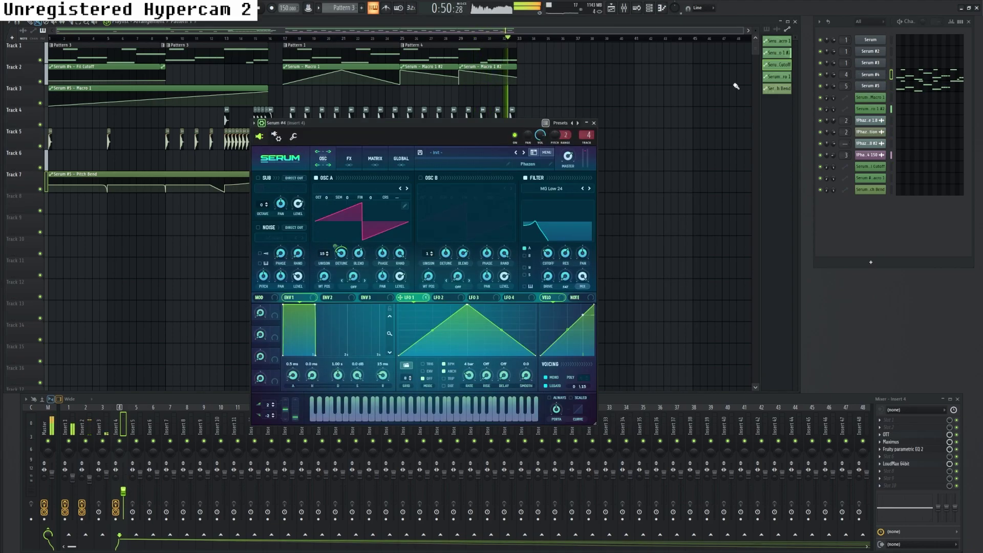
click(594, 123)
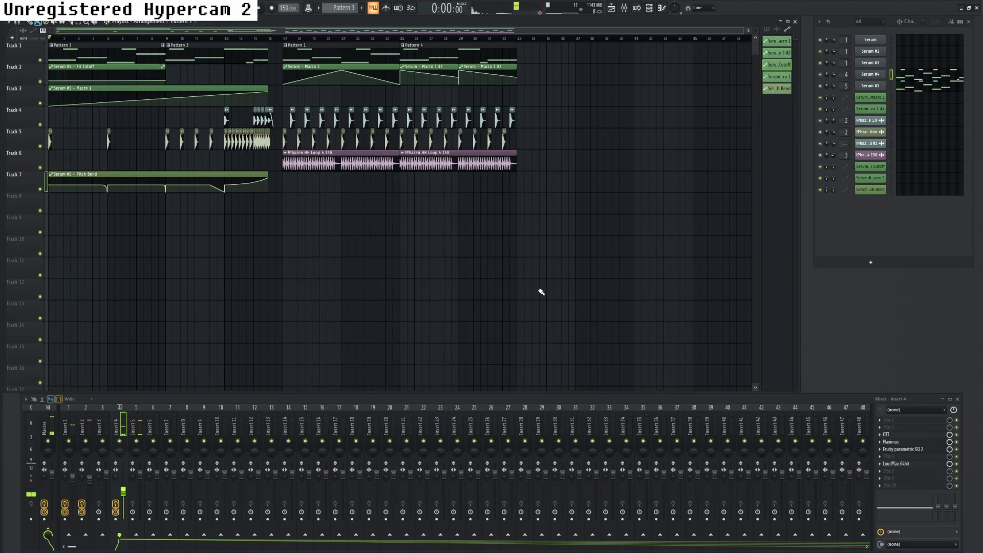